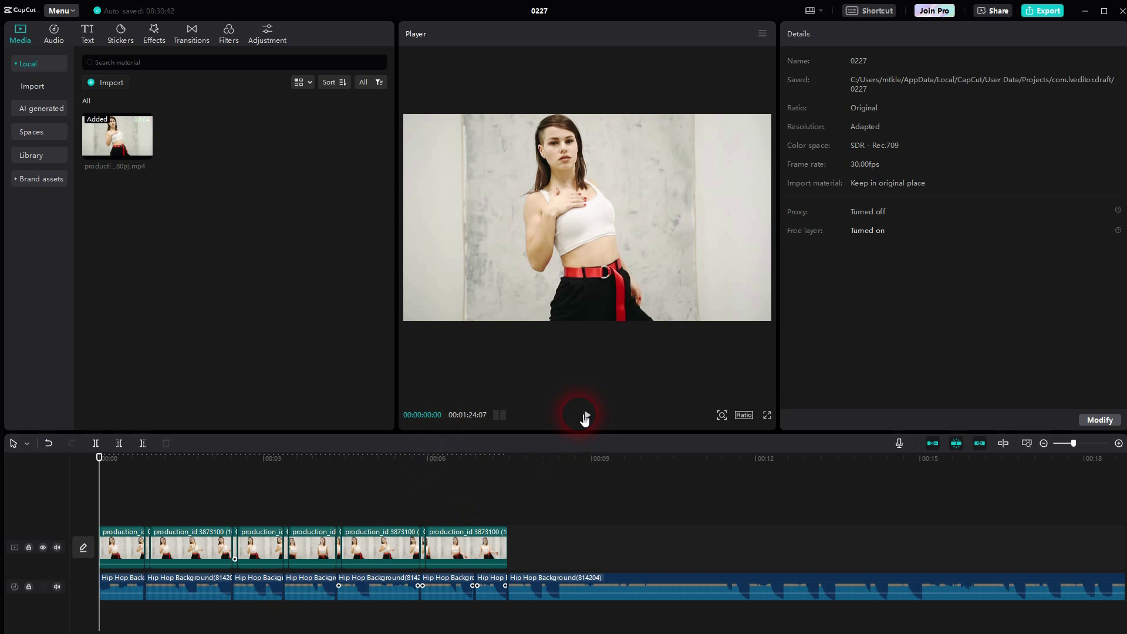
- Preview the finished beat-cut dance edit, then select every video and audio clip on the timeline
click(585, 417)
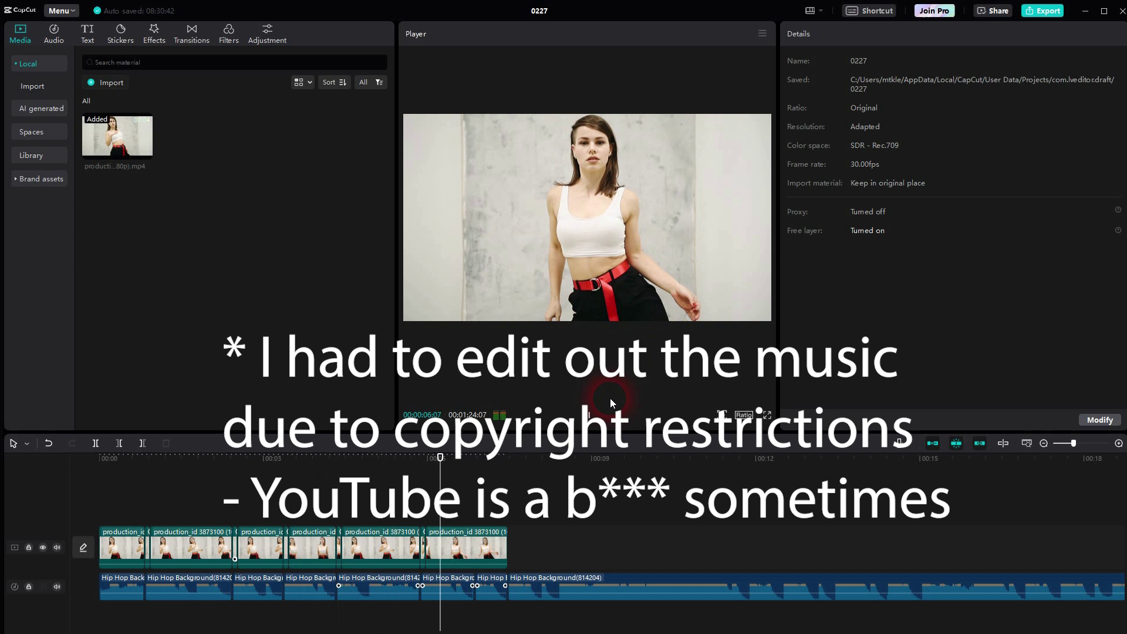
click(681, 373)
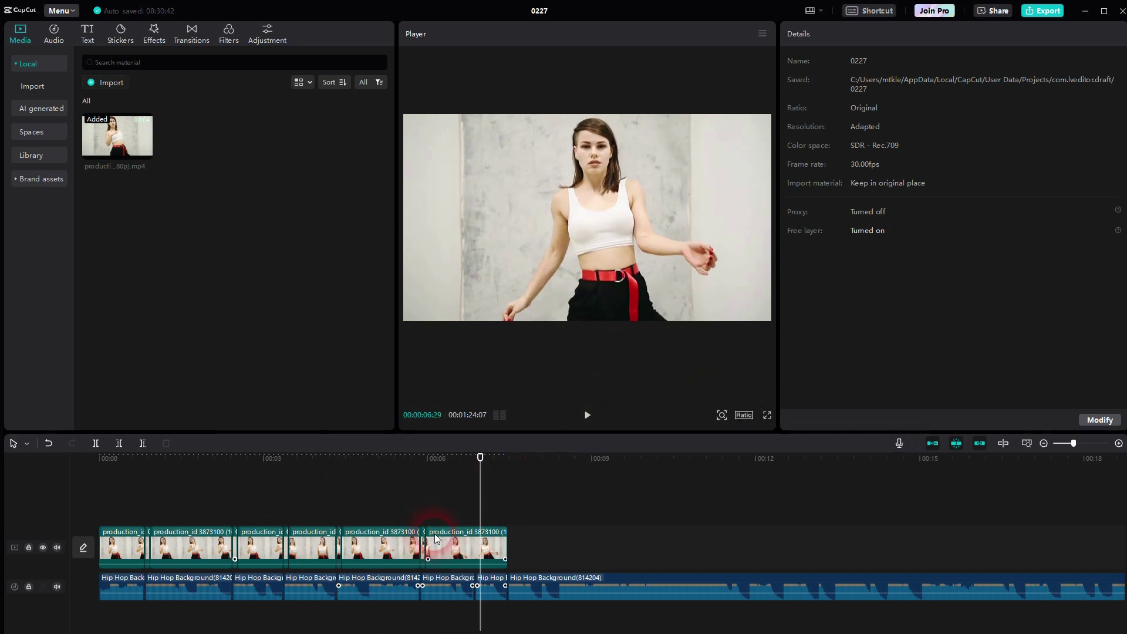
click(452, 560)
drag(953, 505, 117, 584)
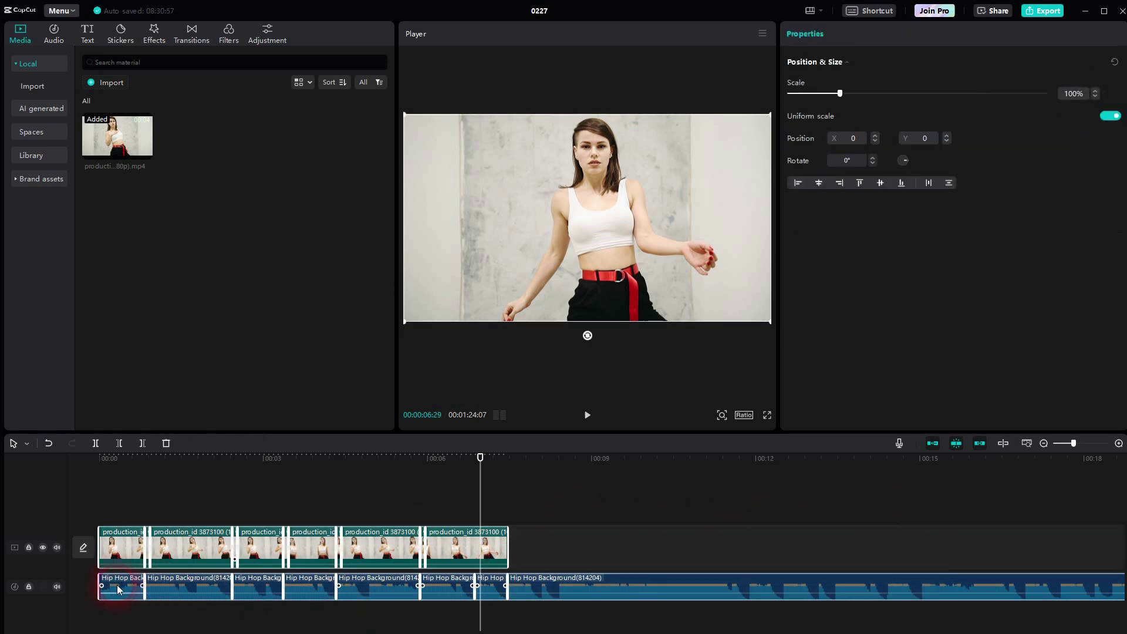
- Delete all clips, then add the Hip Hop Background music and the dance video to the timeline
key(Delete)
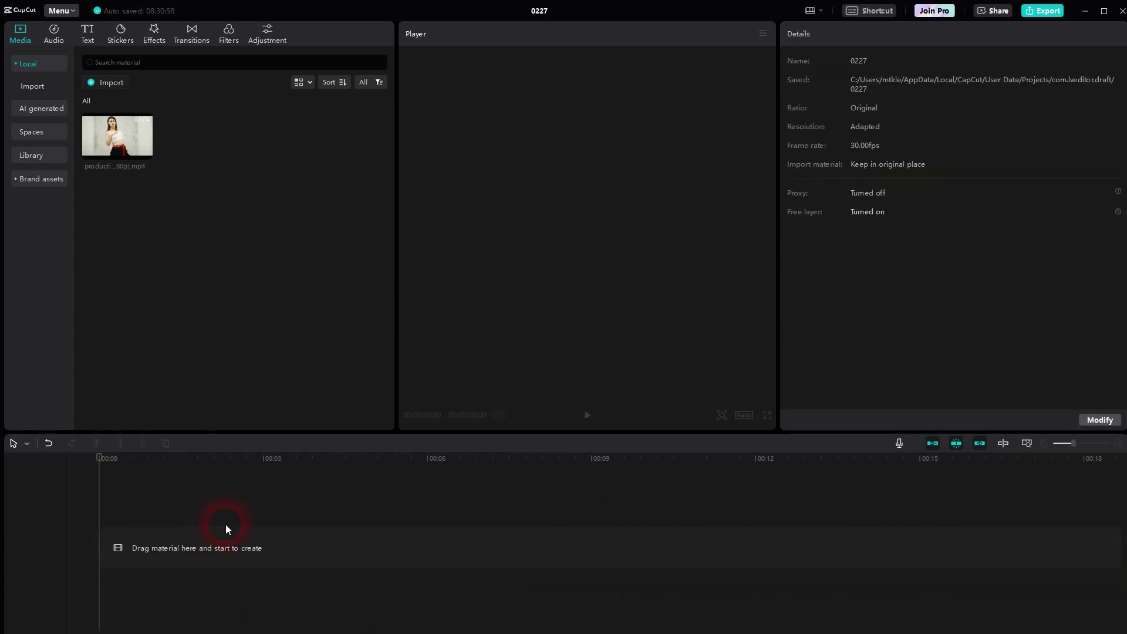
click(50, 38)
click(376, 135)
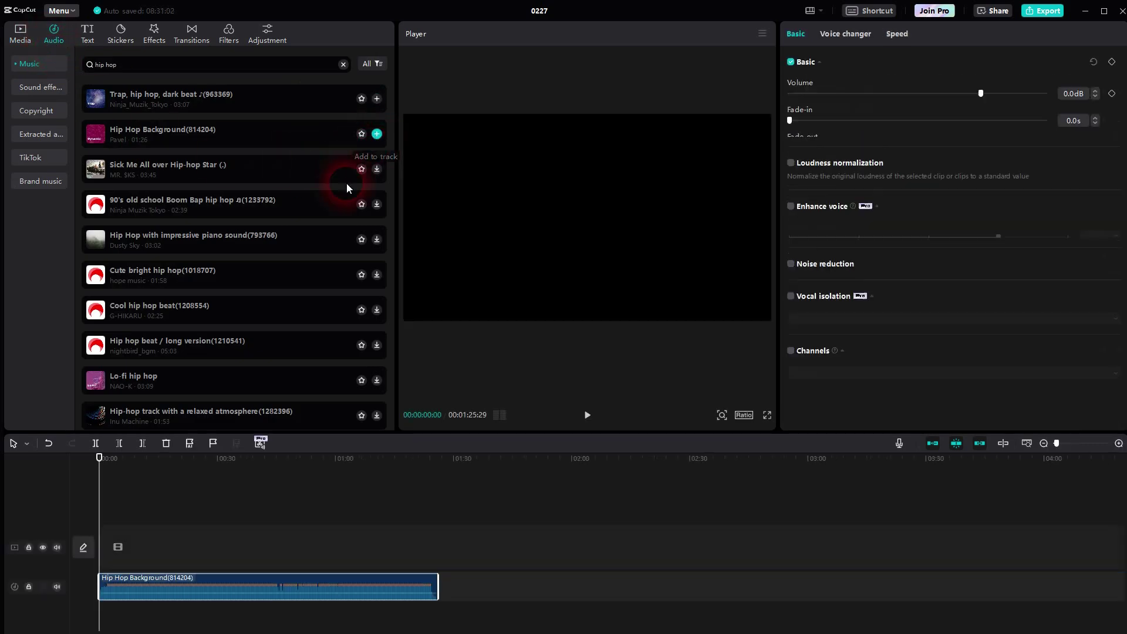
click(19, 41)
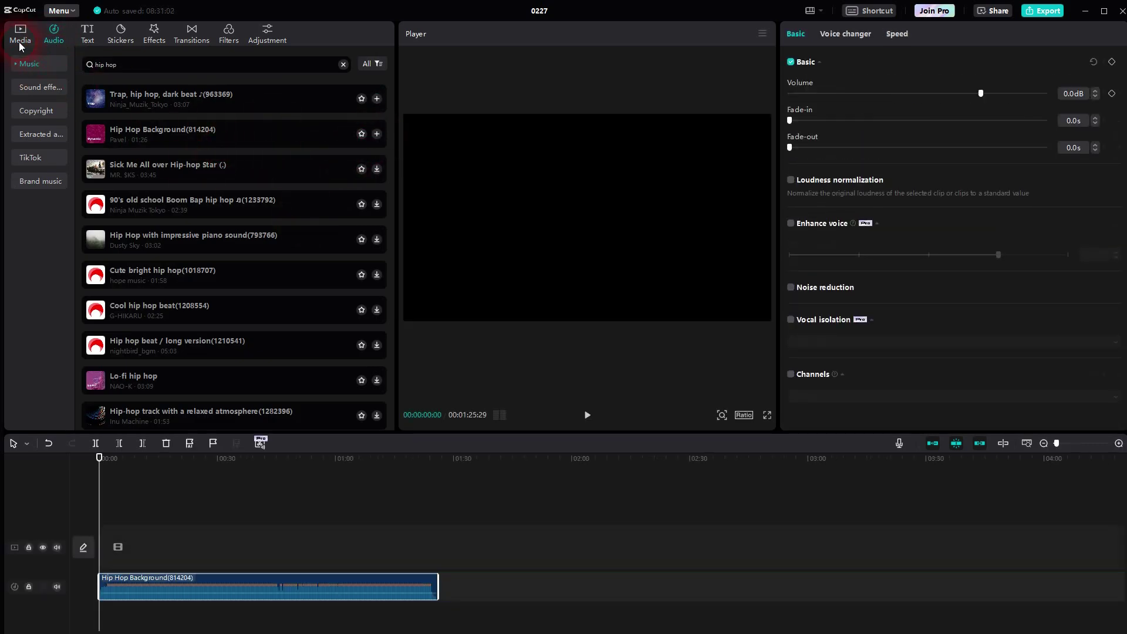
click(145, 152)
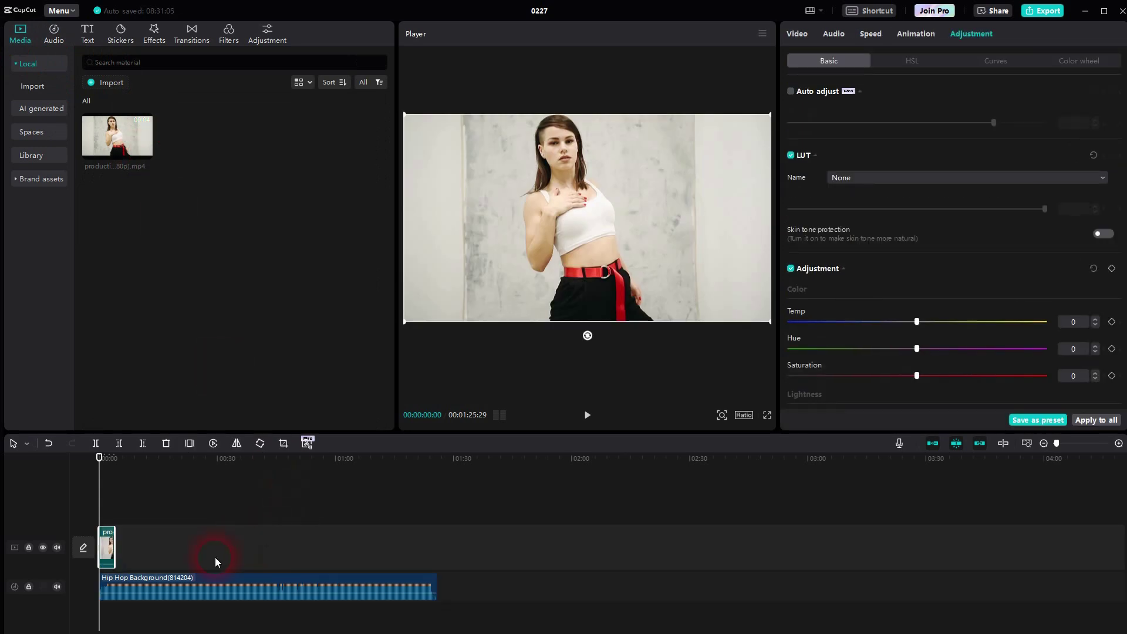
- Cut off the Hip Hop Background intro and move the remaining music to the timeline start
scroll(251, 572, up, 2)
scroll(268, 559, up, 6)
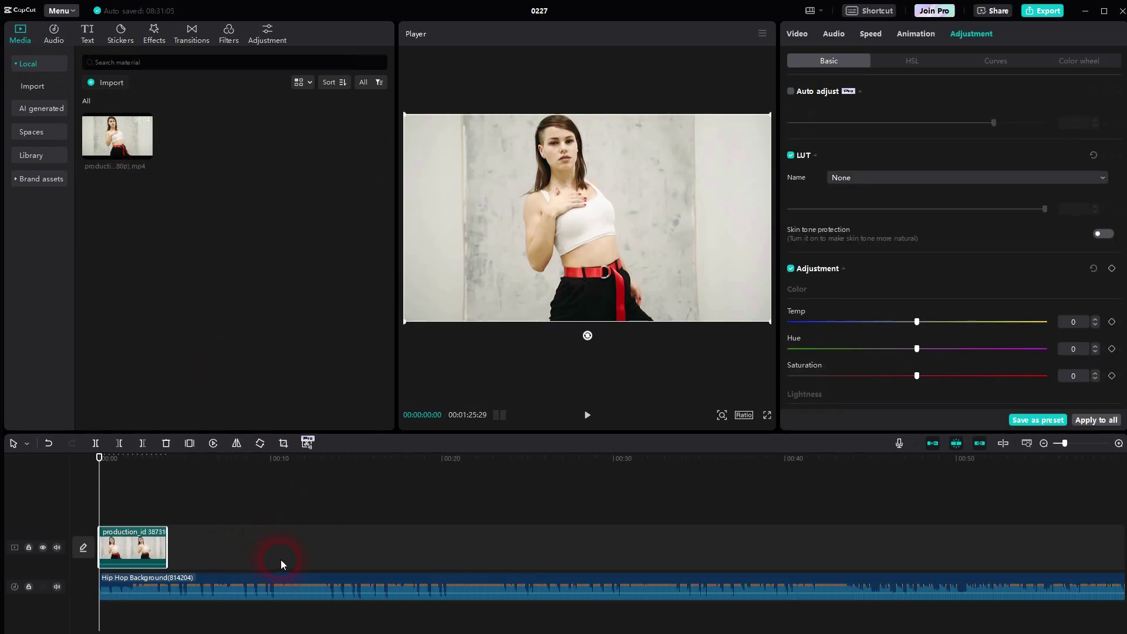
scroll(283, 559, up, 2)
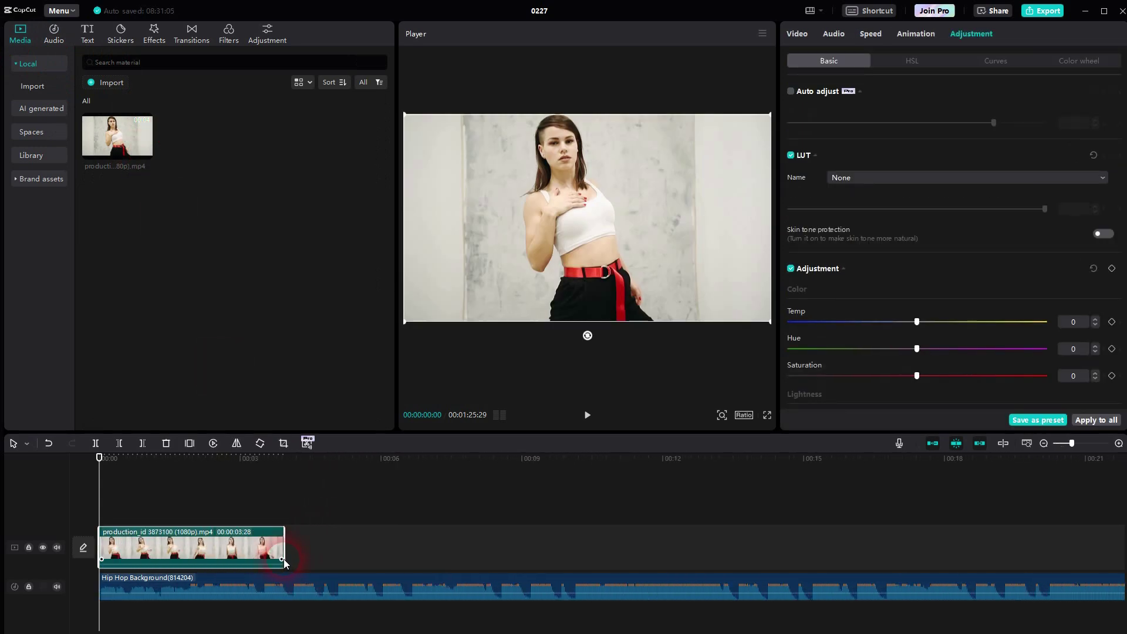
click(25, 443)
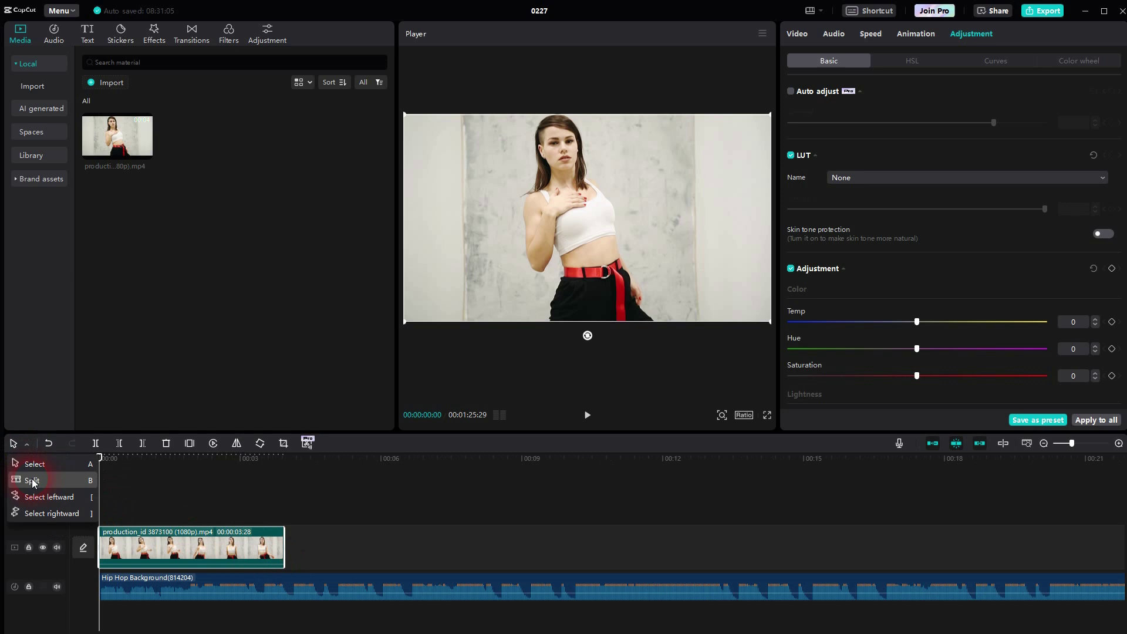
click(32, 480)
click(189, 599)
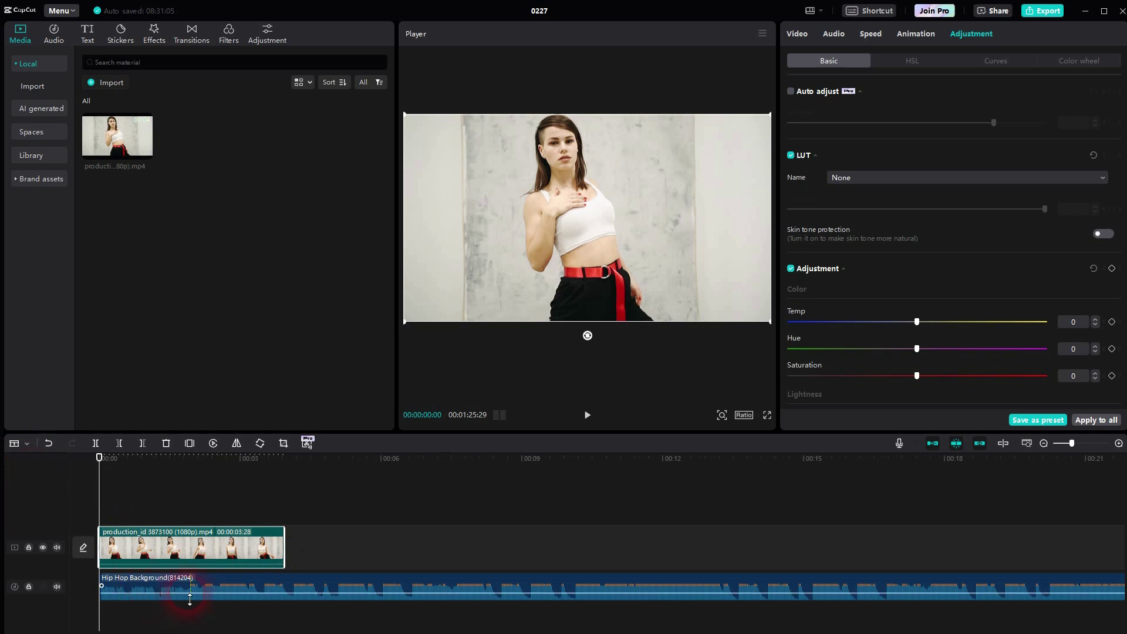
click(185, 592)
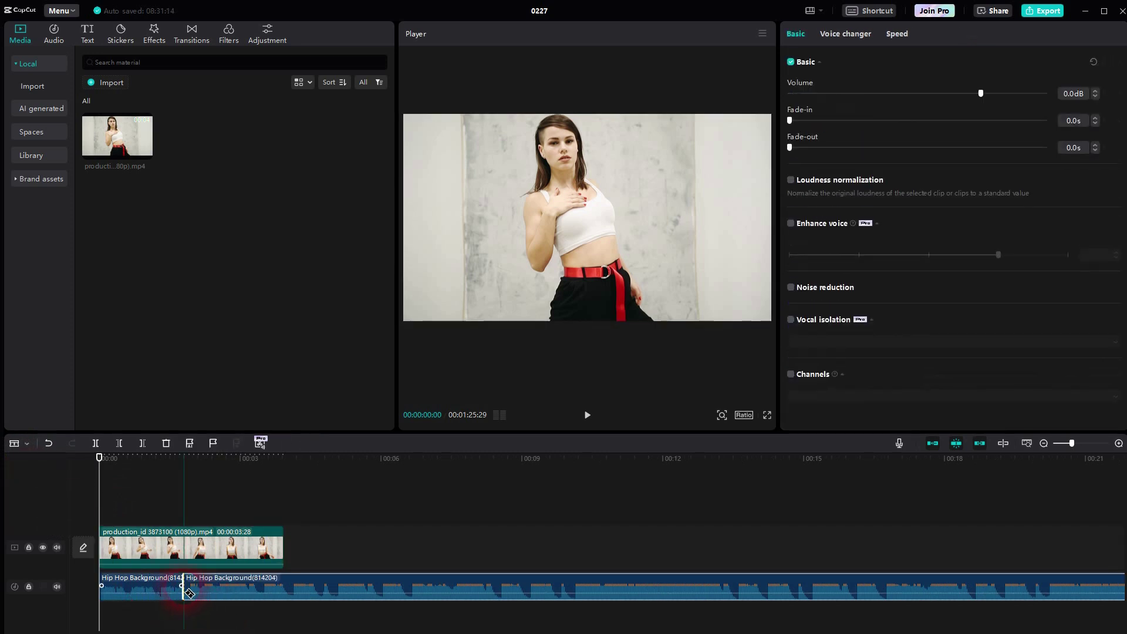
key(a)
click(158, 587)
key(Delete)
drag(232, 581, 147, 580)
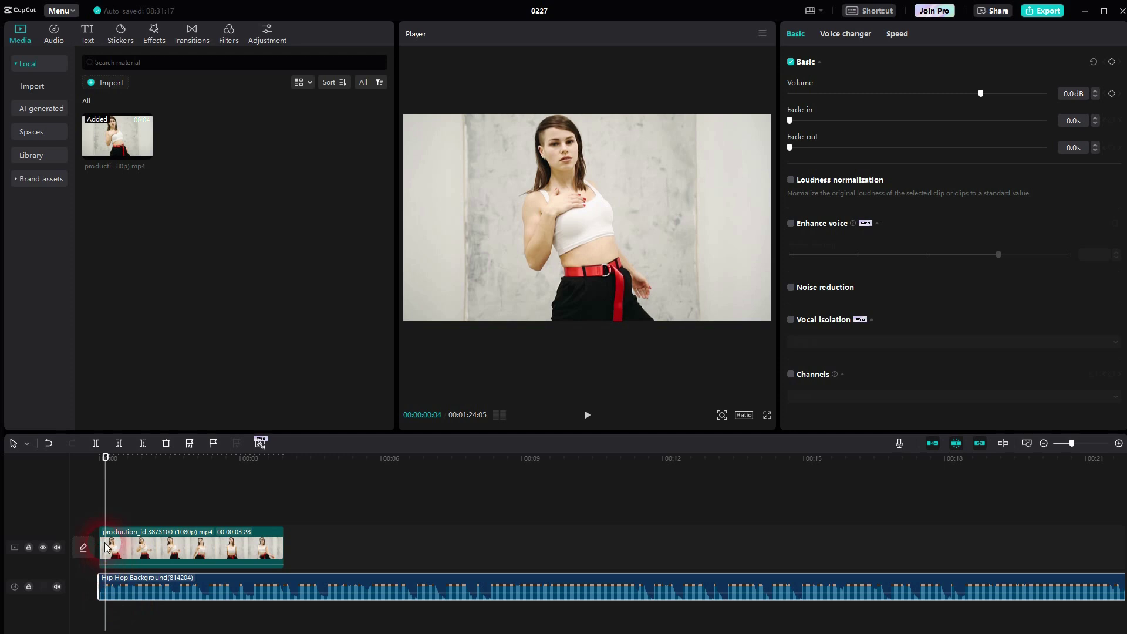
- Trim the dance clip's start and split it at about one second, selecting the first piece
key(q)
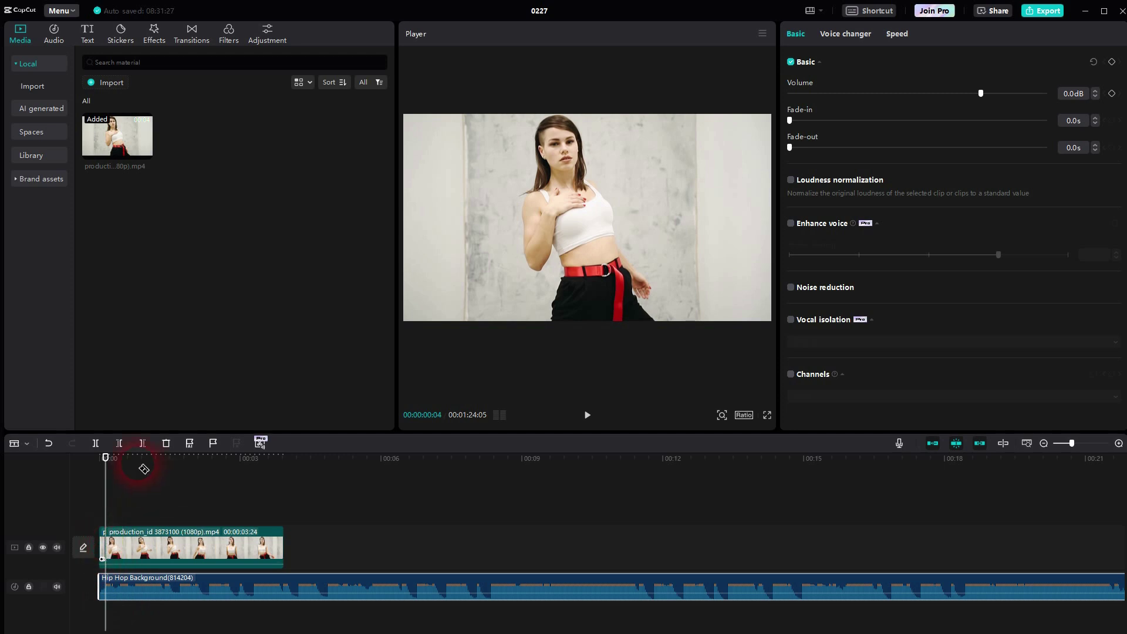
drag(104, 455, 163, 477)
click(165, 542)
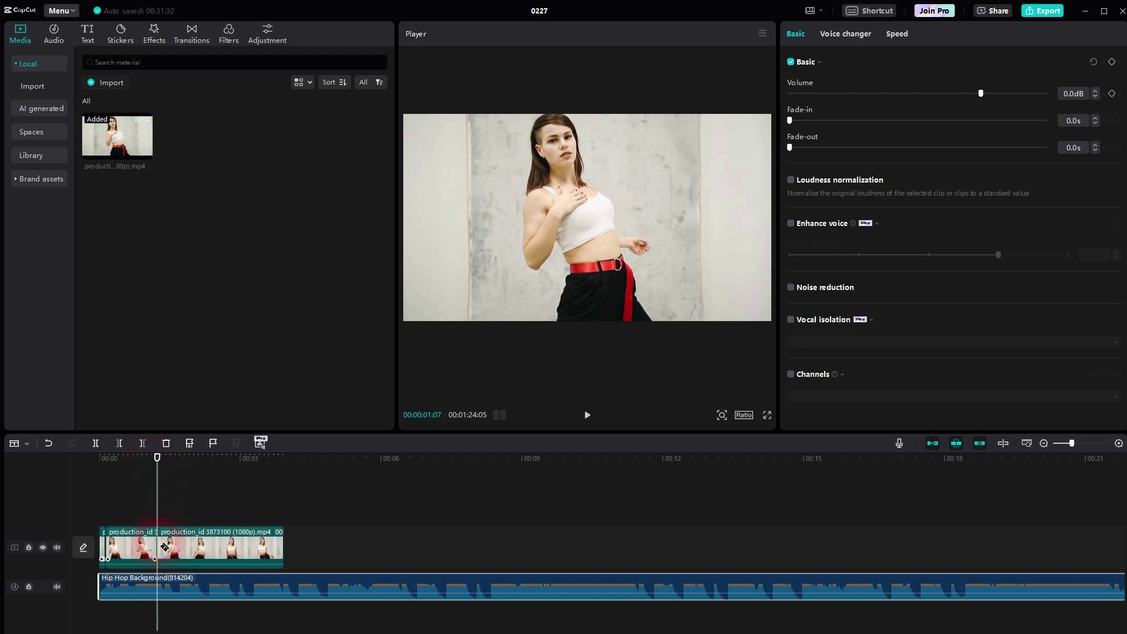
click(139, 539)
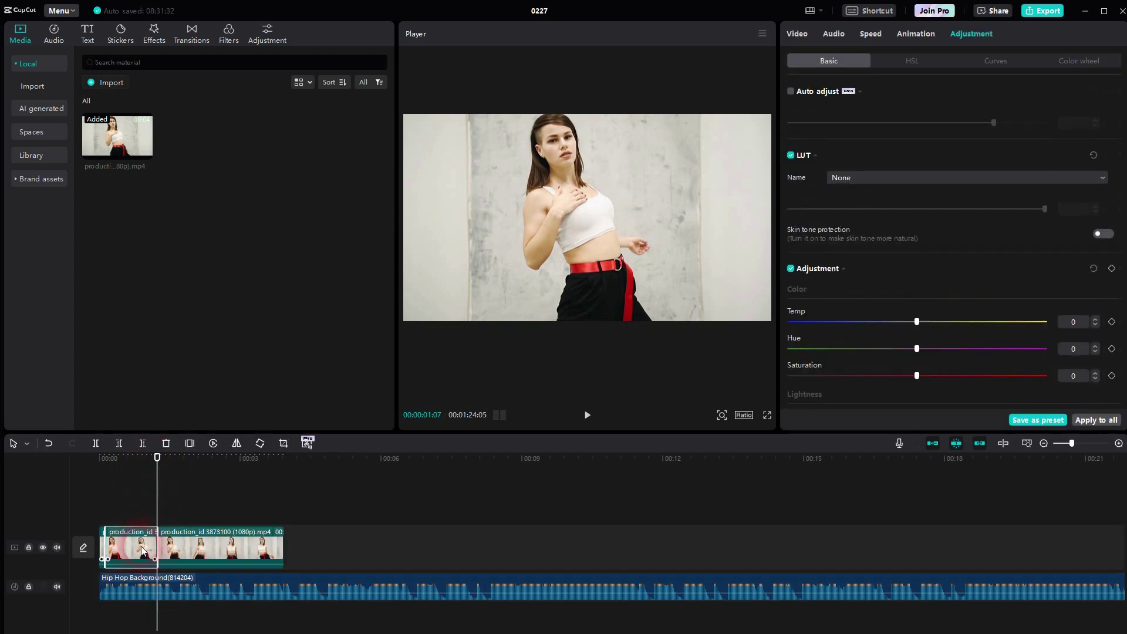
- Set the opening piece's speed to 5.0x, then scrub toward the next beat
click(891, 88)
click(870, 35)
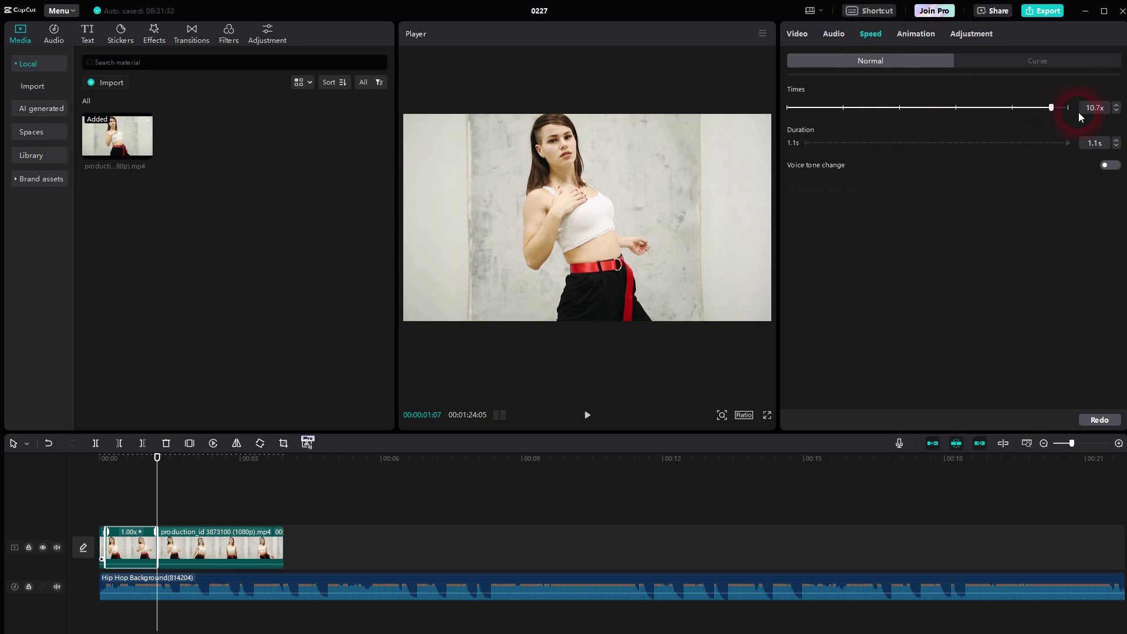
click(989, 201)
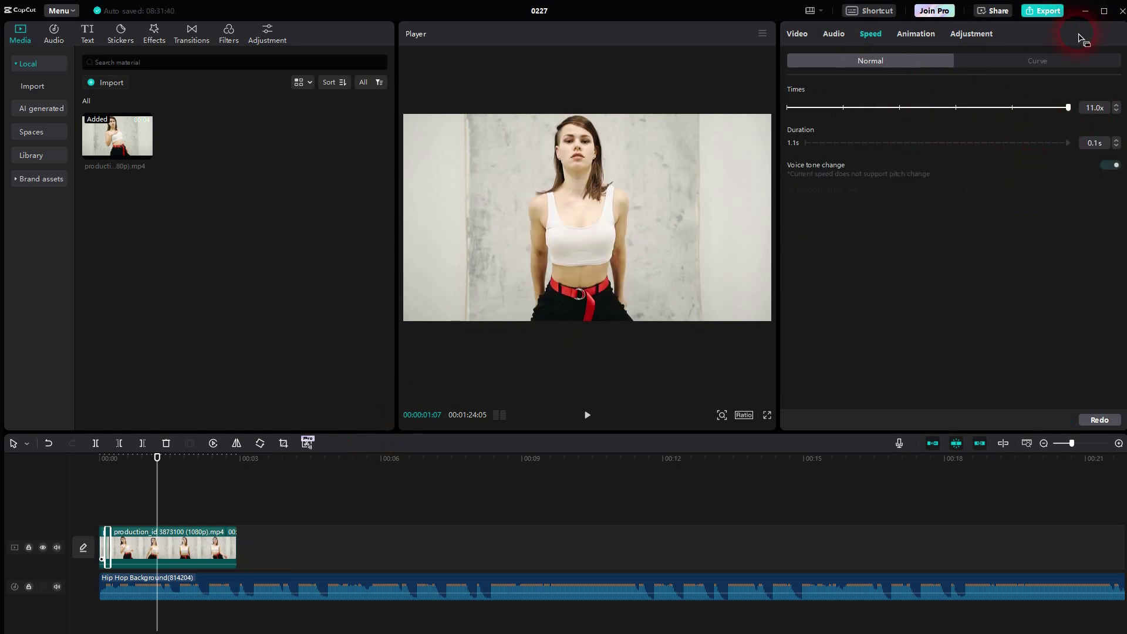
click(1071, 106)
click(1036, 109)
drag(1069, 112, 989, 118)
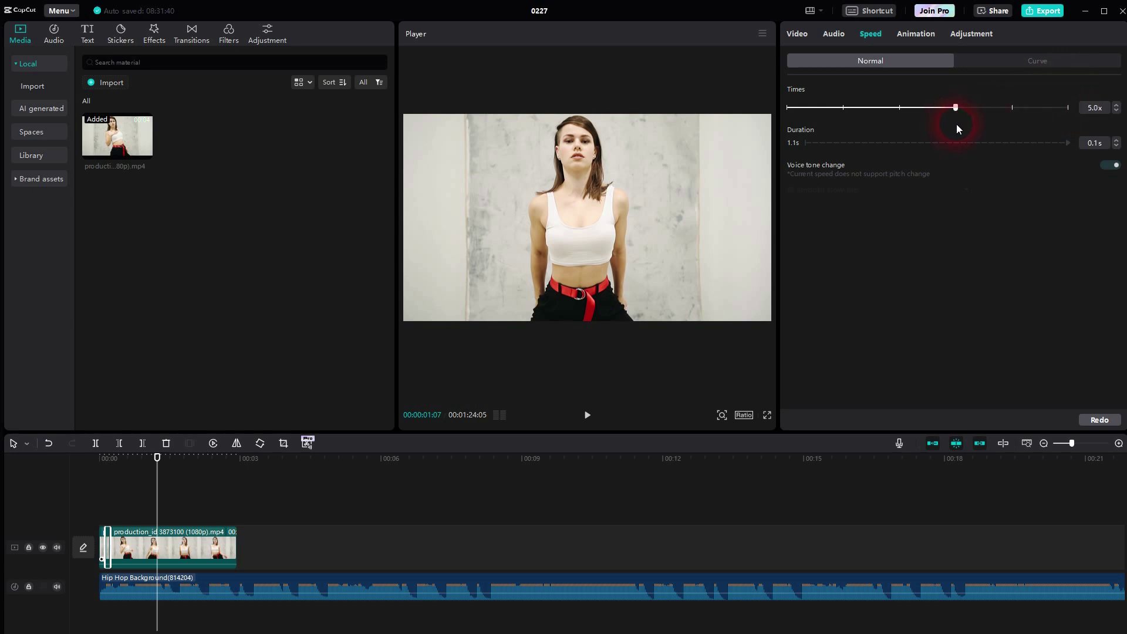
click(472, 423)
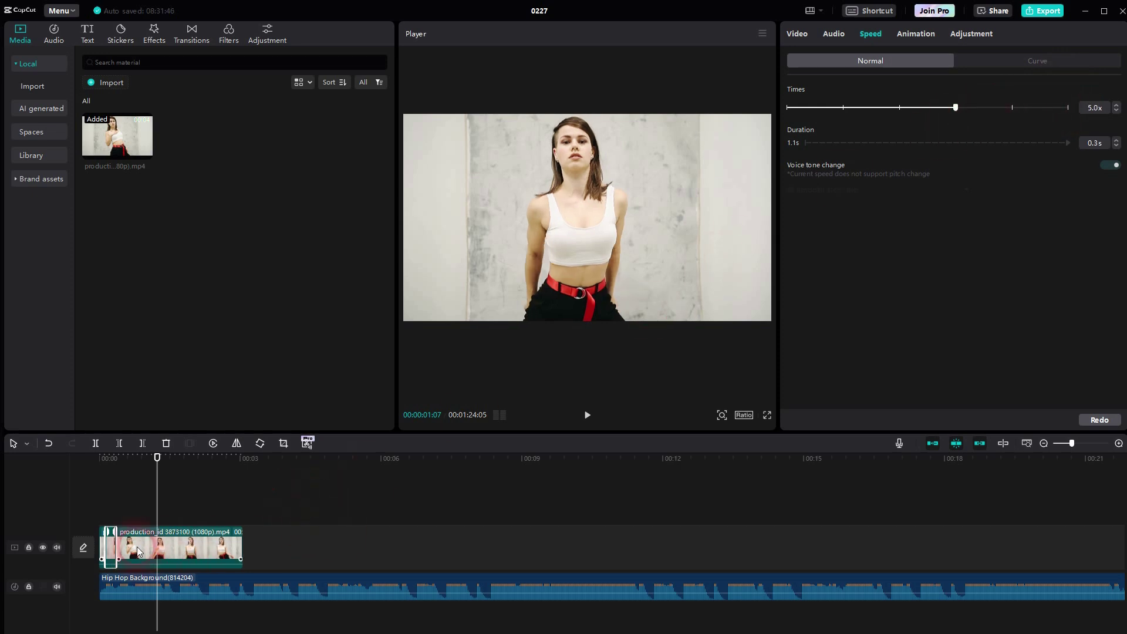
click(182, 546)
drag(162, 492, 187, 510)
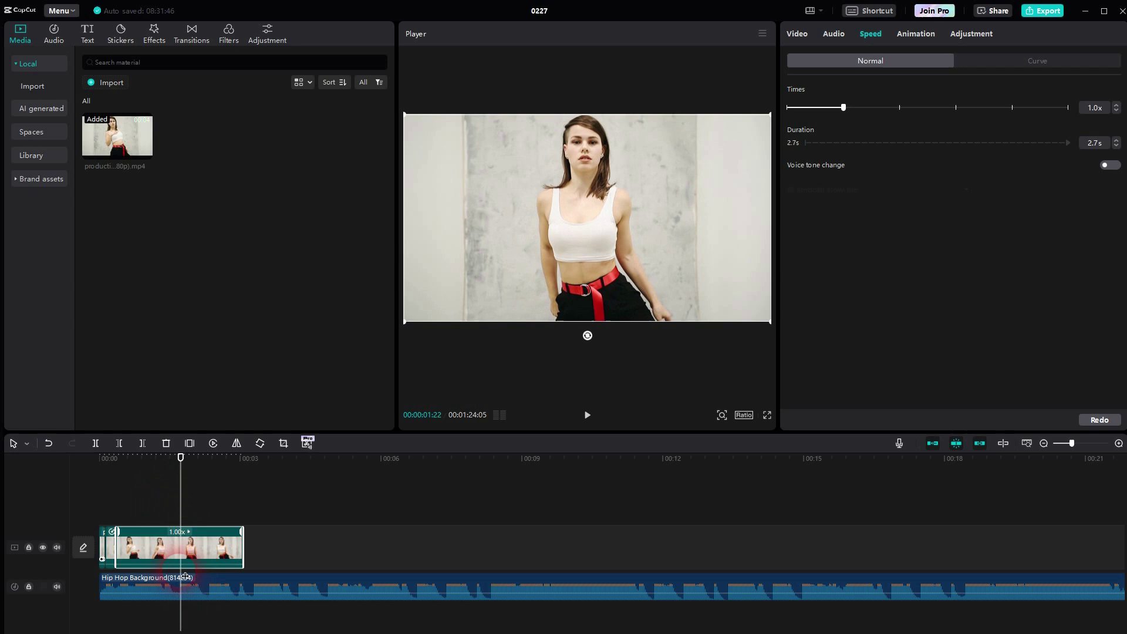
- Split the long piece at the playhead and speed the new short piece up to 5.9x
click(178, 548)
key(ctrl+b)
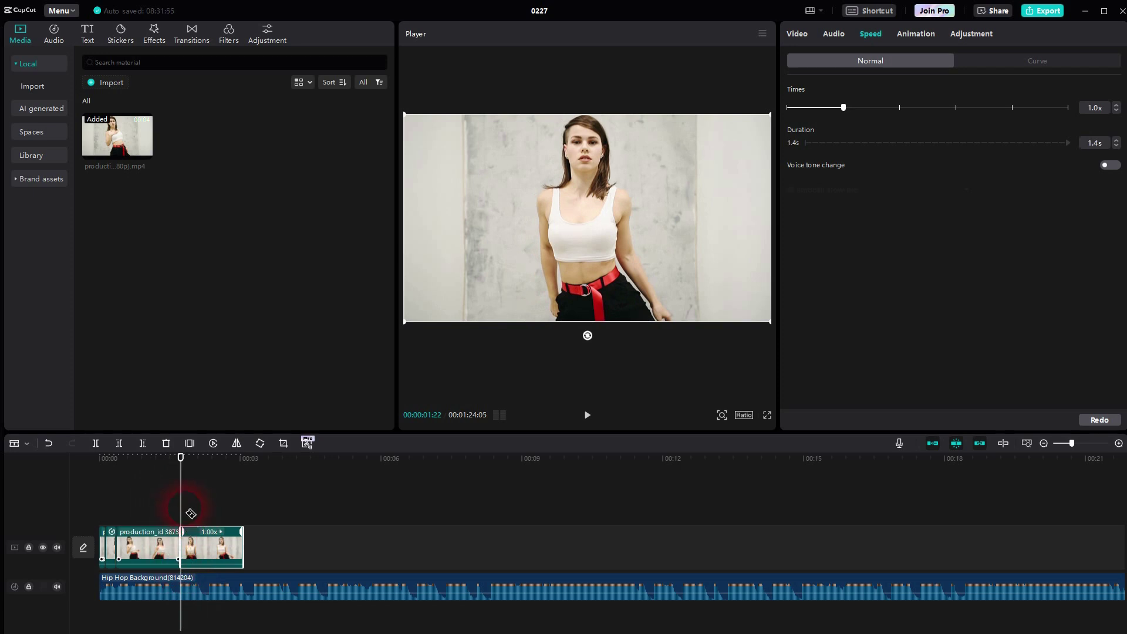
click(212, 545)
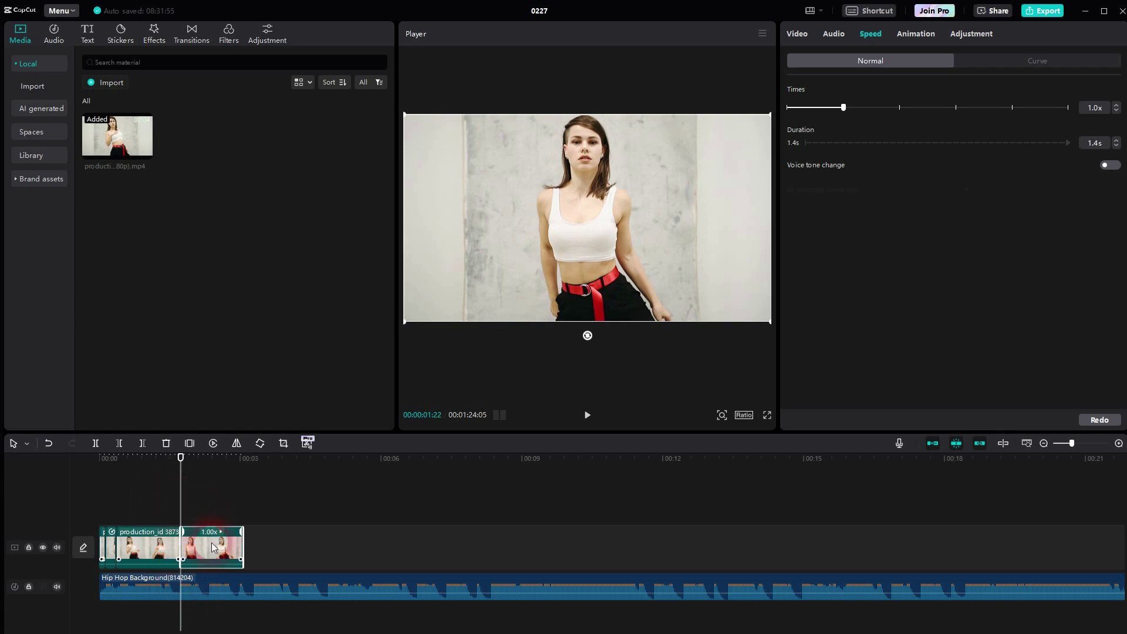
click(882, 112)
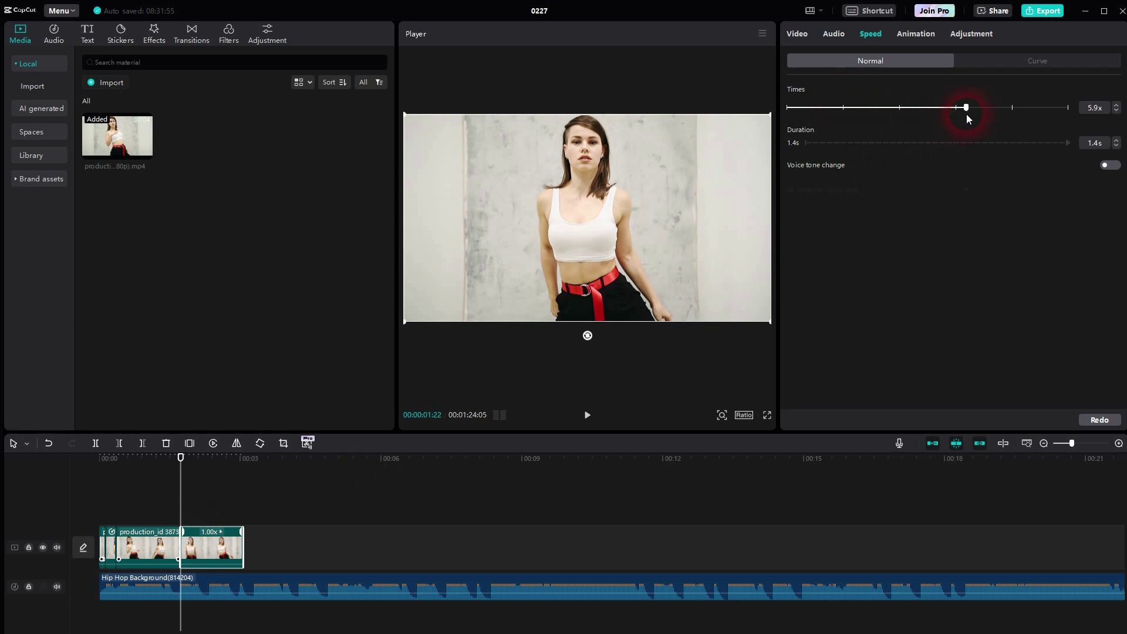
drag(966, 114, 966, 114)
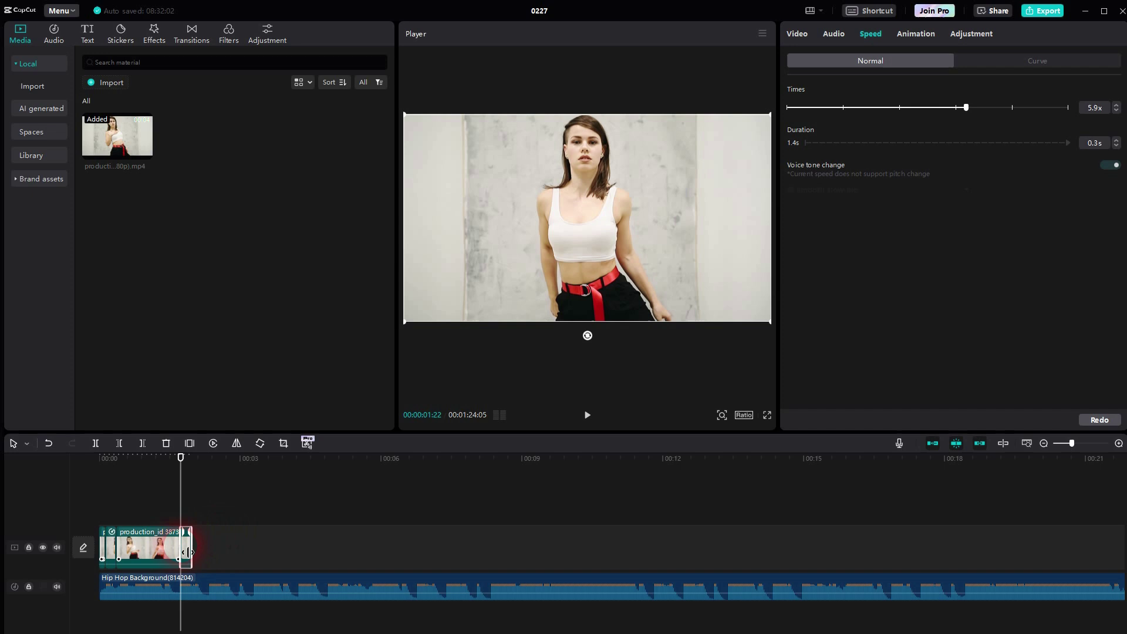
- Append another copy of the dance clip and split it at the next beat
drag(146, 150, 284, 547)
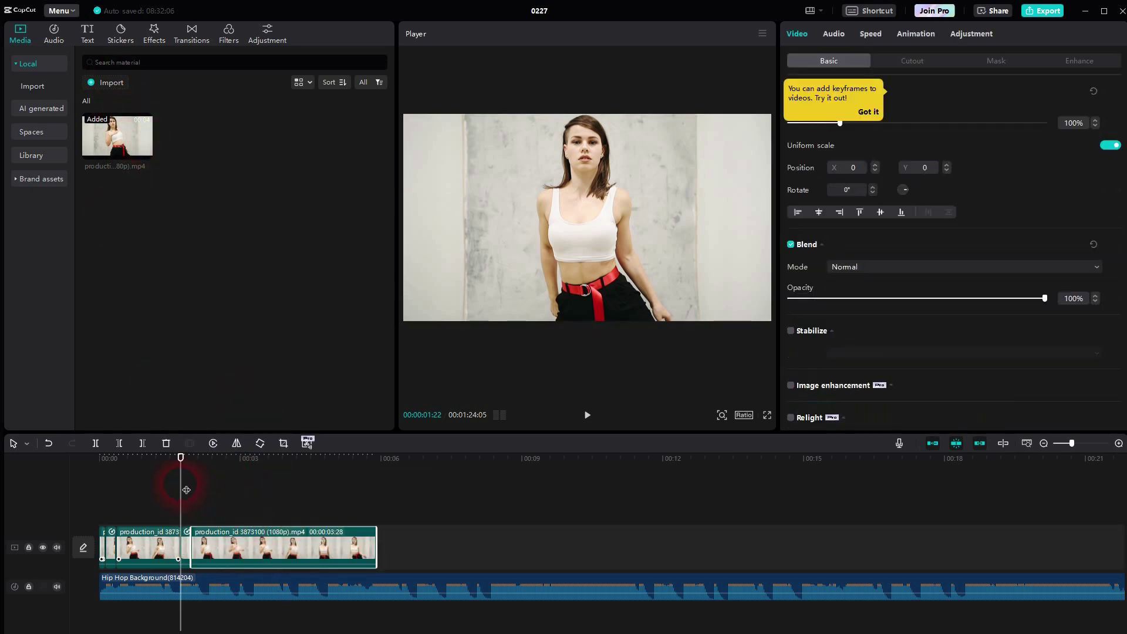
drag(186, 489, 213, 492)
click(213, 552)
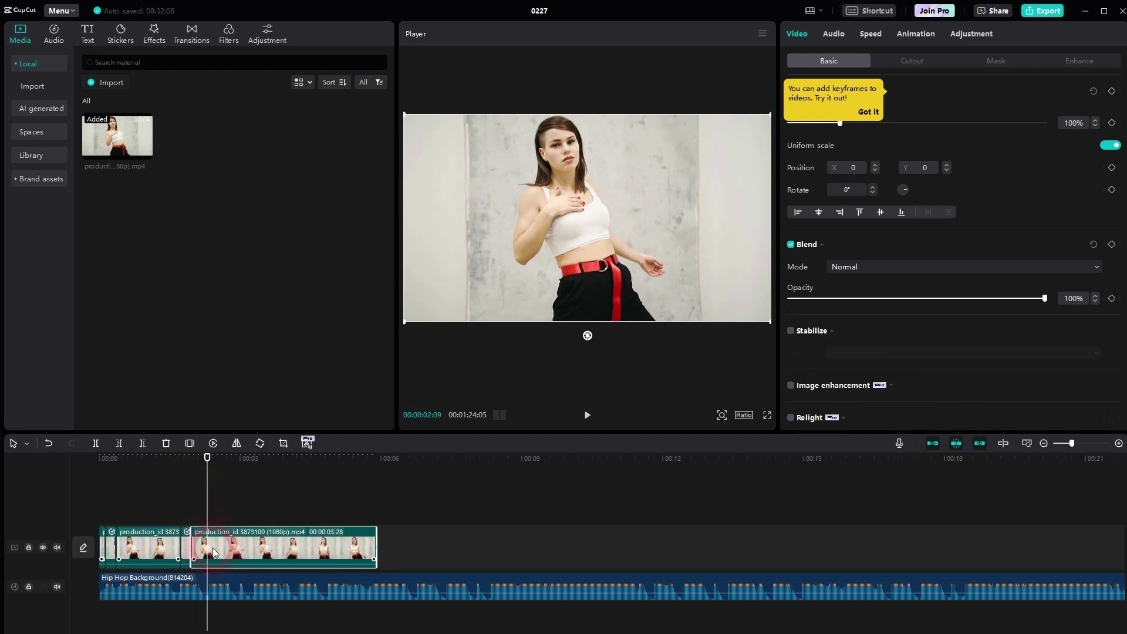
click(212, 597)
click(218, 607)
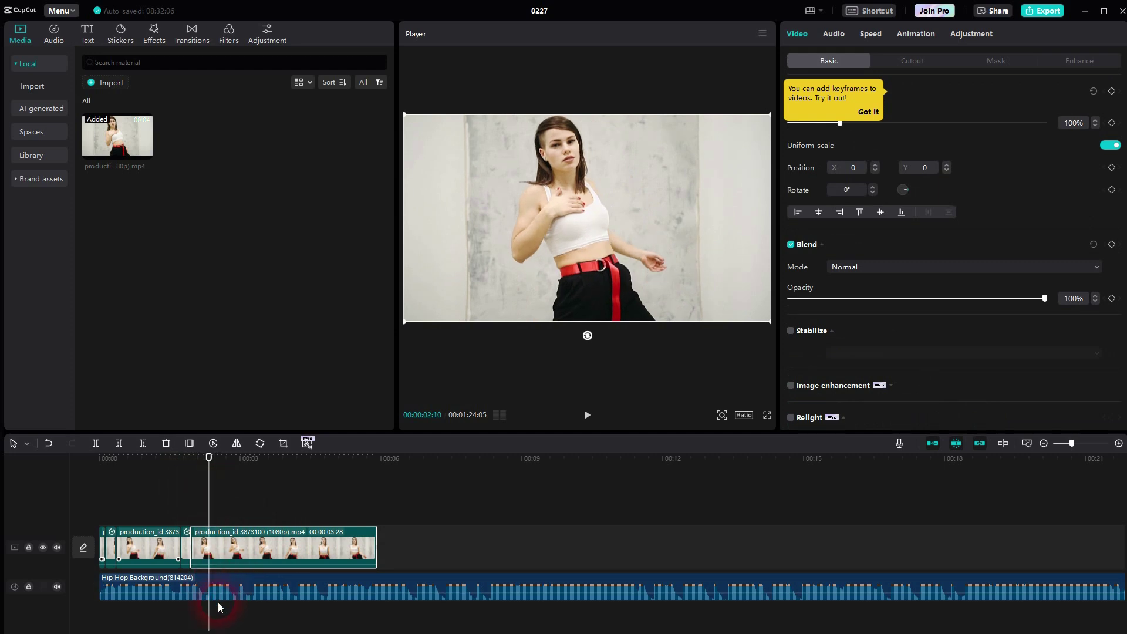
key(b)
click(210, 547)
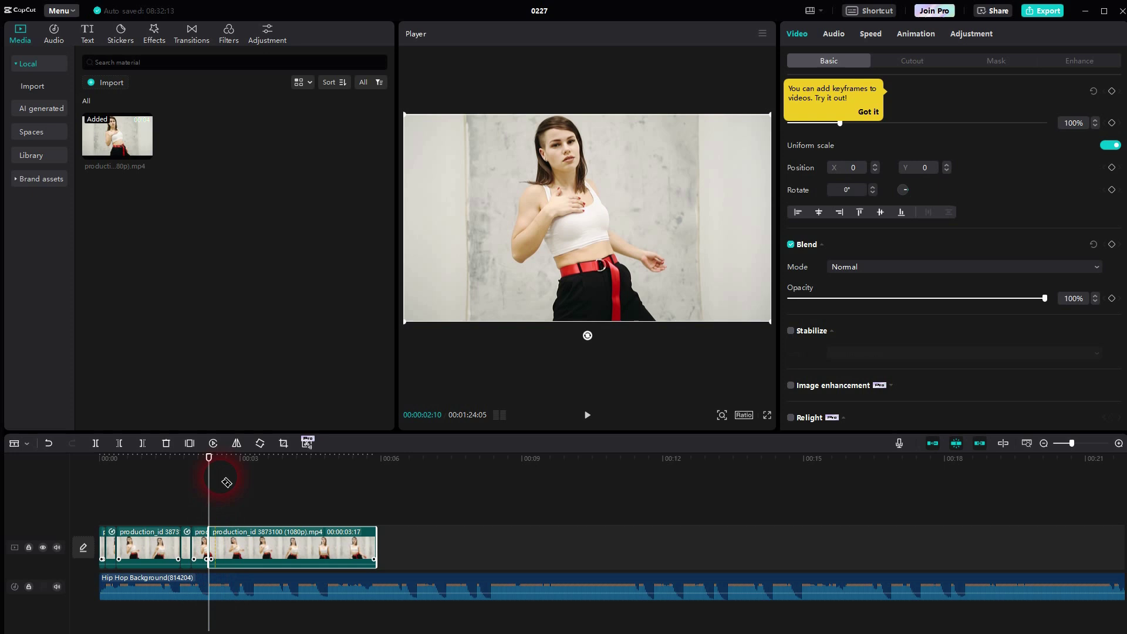
- Split again at about three seconds and speed up the short piece between the cuts
drag(210, 457, 264, 466)
click(267, 555)
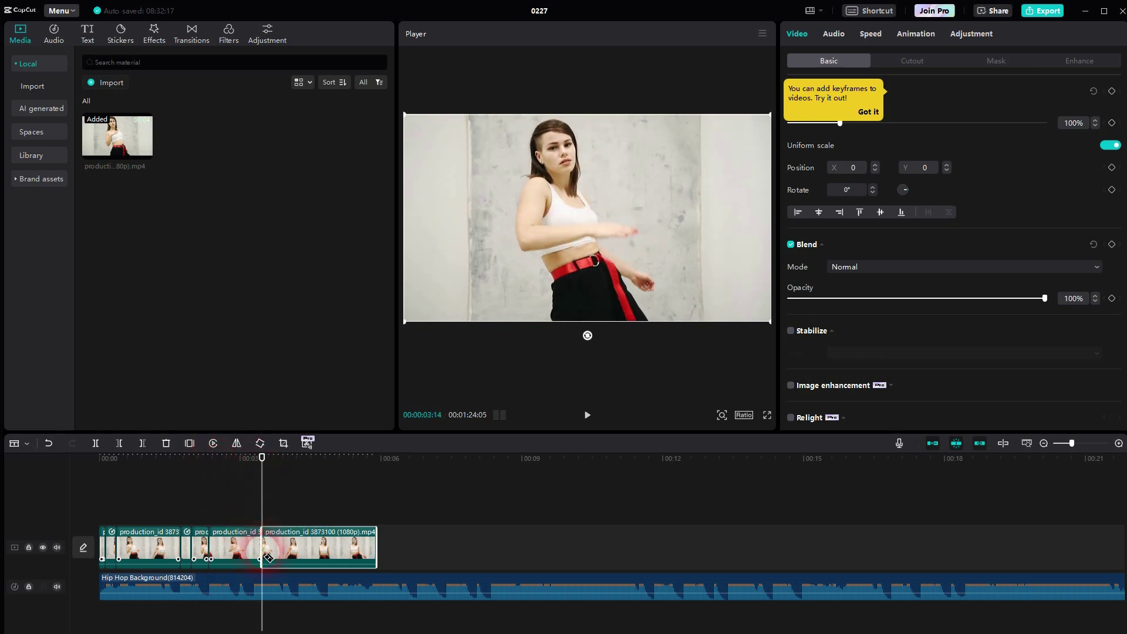
key(a)
click(235, 549)
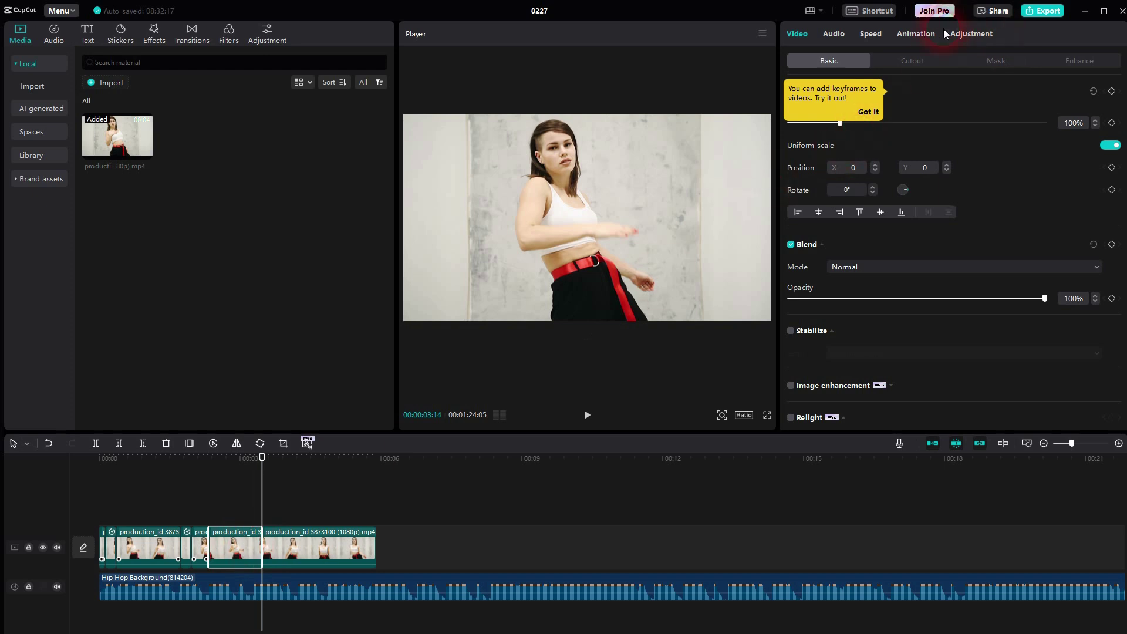
click(871, 34)
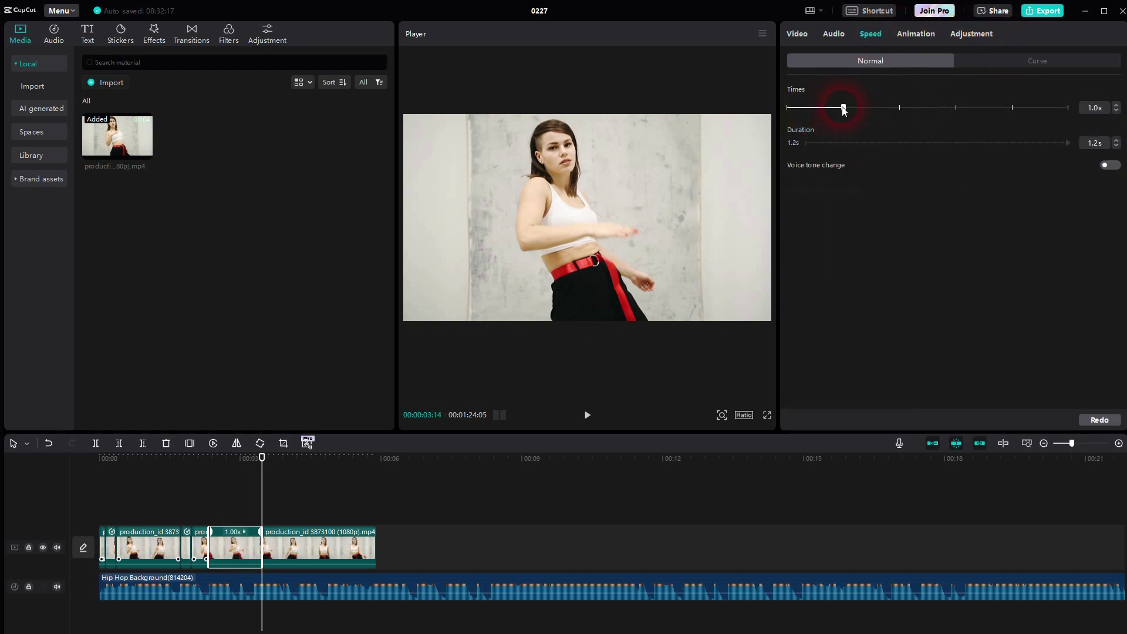
drag(843, 108, 935, 111)
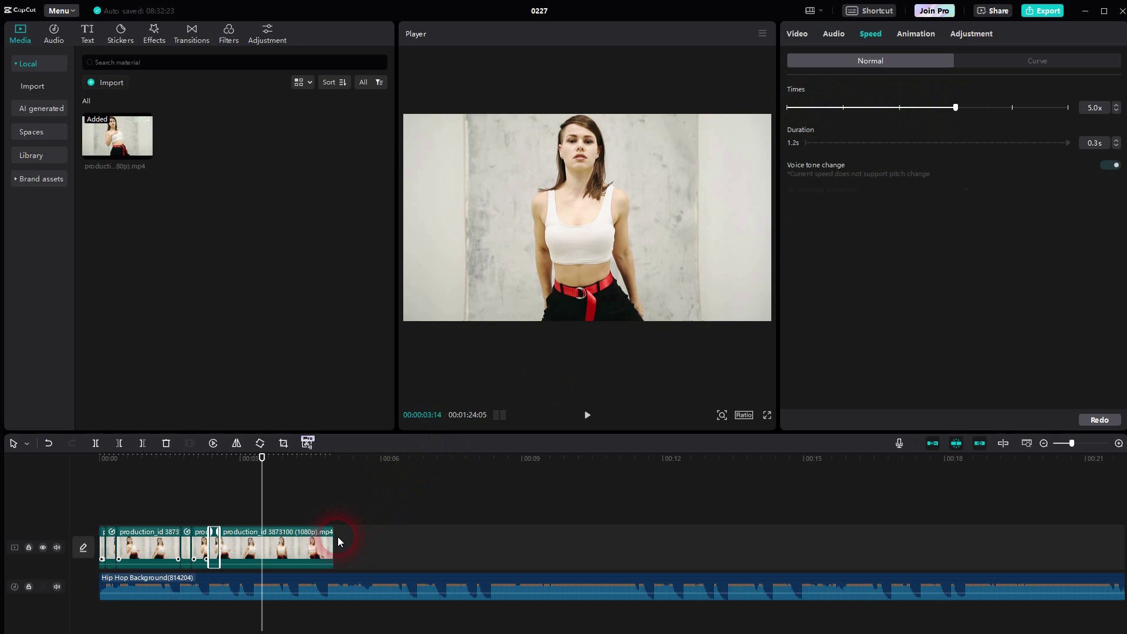
- Split the long clip at the next beat and speed the new short piece to 5.0x
click(262, 482)
drag(261, 486, 305, 495)
click(303, 544)
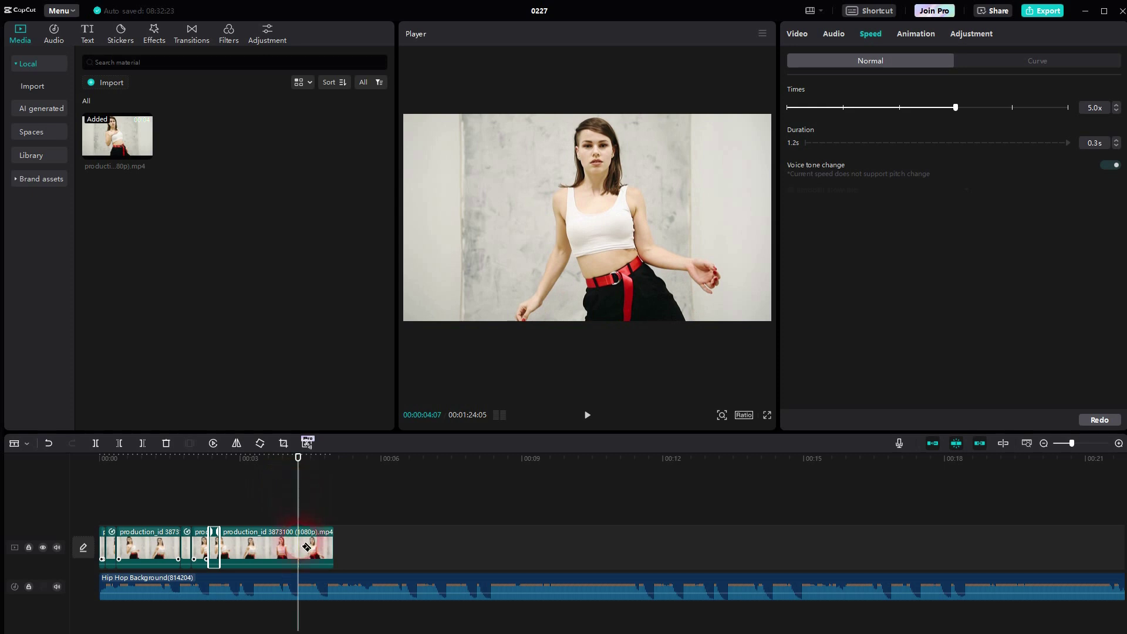
click(517, 476)
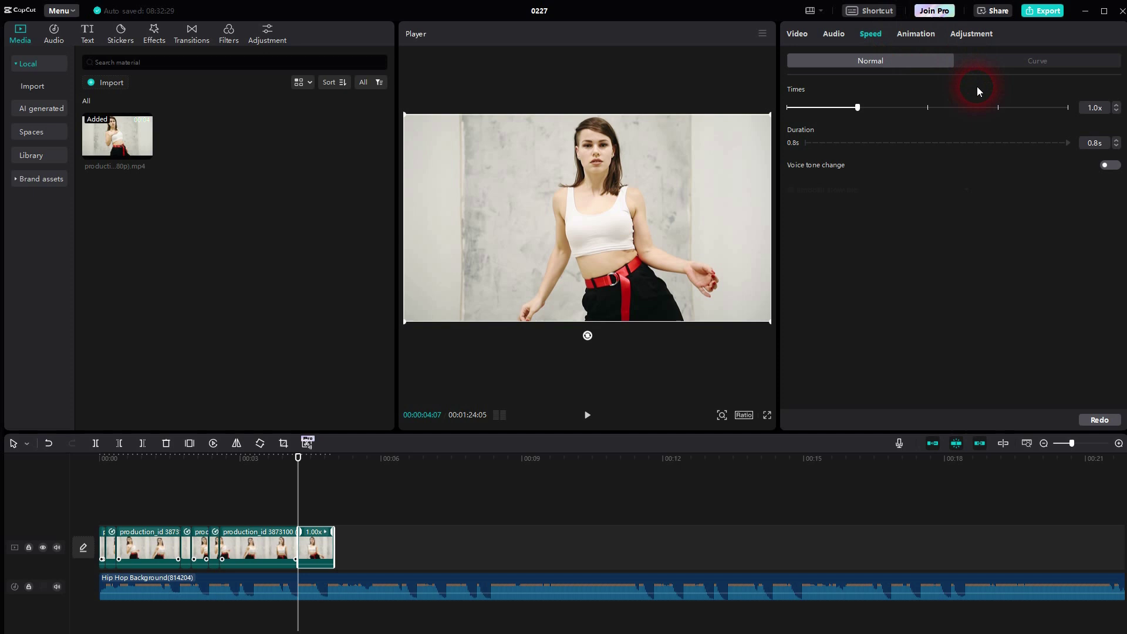
drag(860, 113, 997, 120)
click(443, 486)
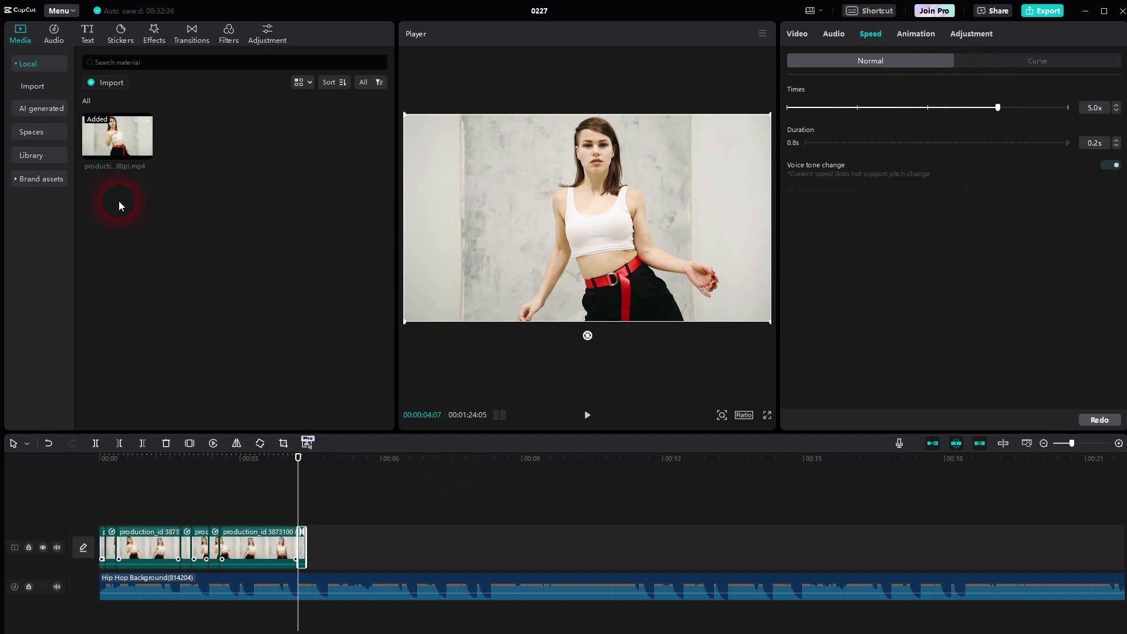
key(ctrl+z)
- Place the normal-speed last clip right after the fast piece and return the playhead to the start
click(458, 517)
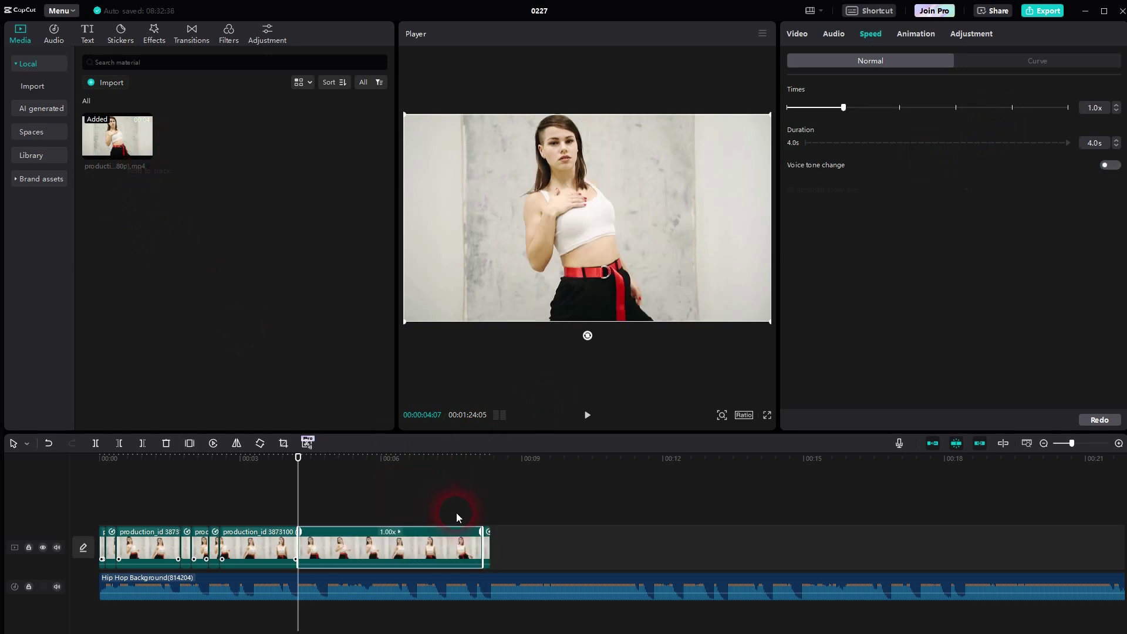
drag(377, 536, 425, 534)
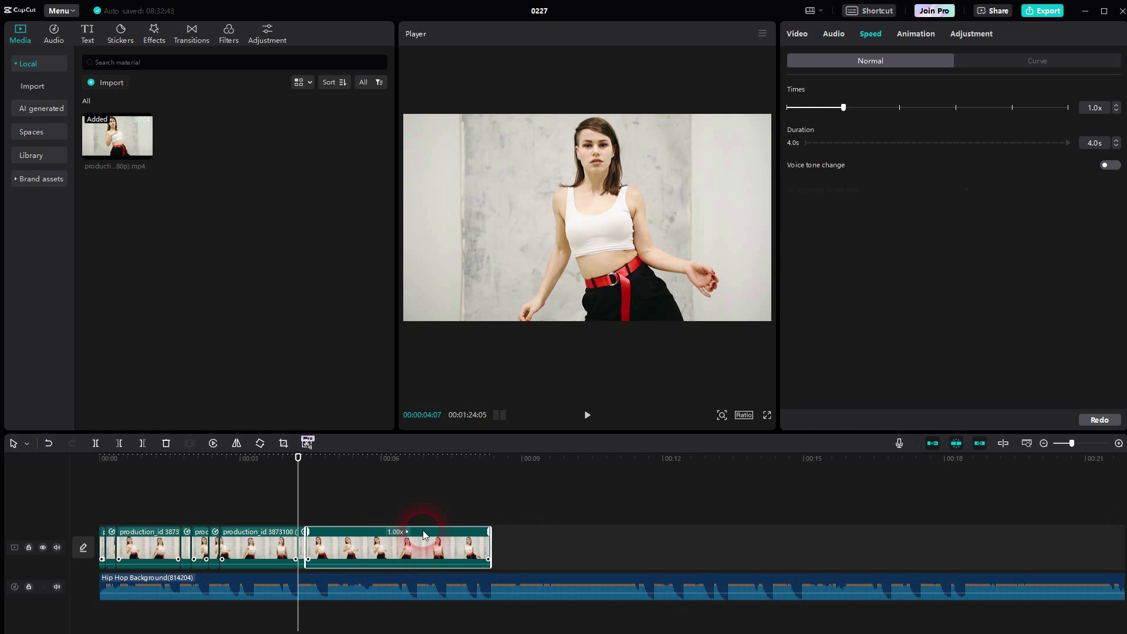
drag(297, 478, 38, 496)
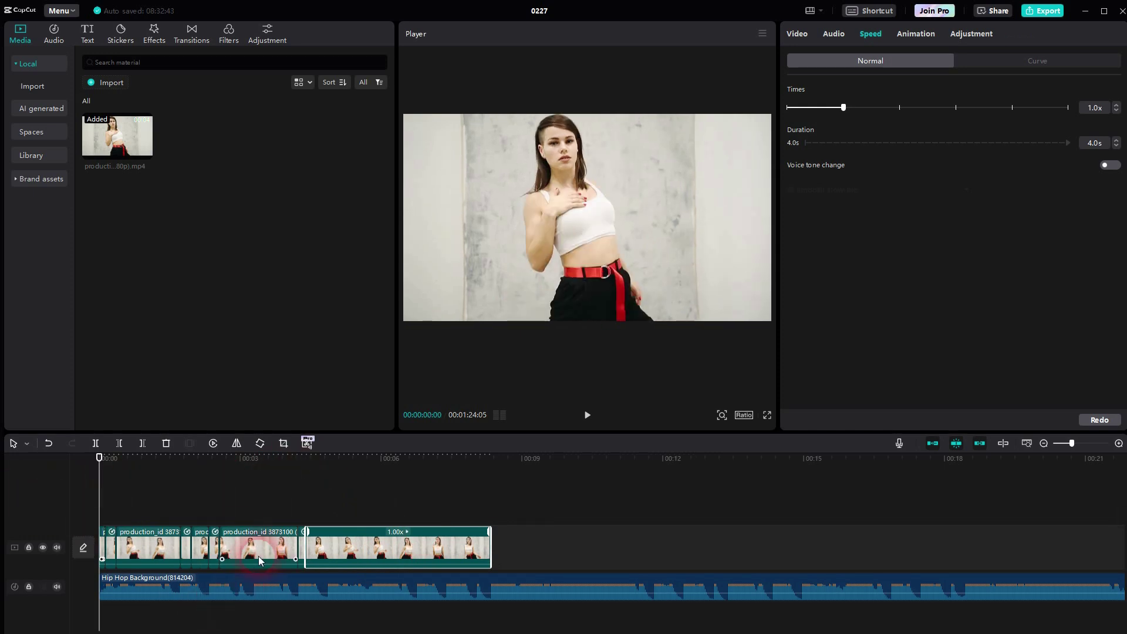
key(space)
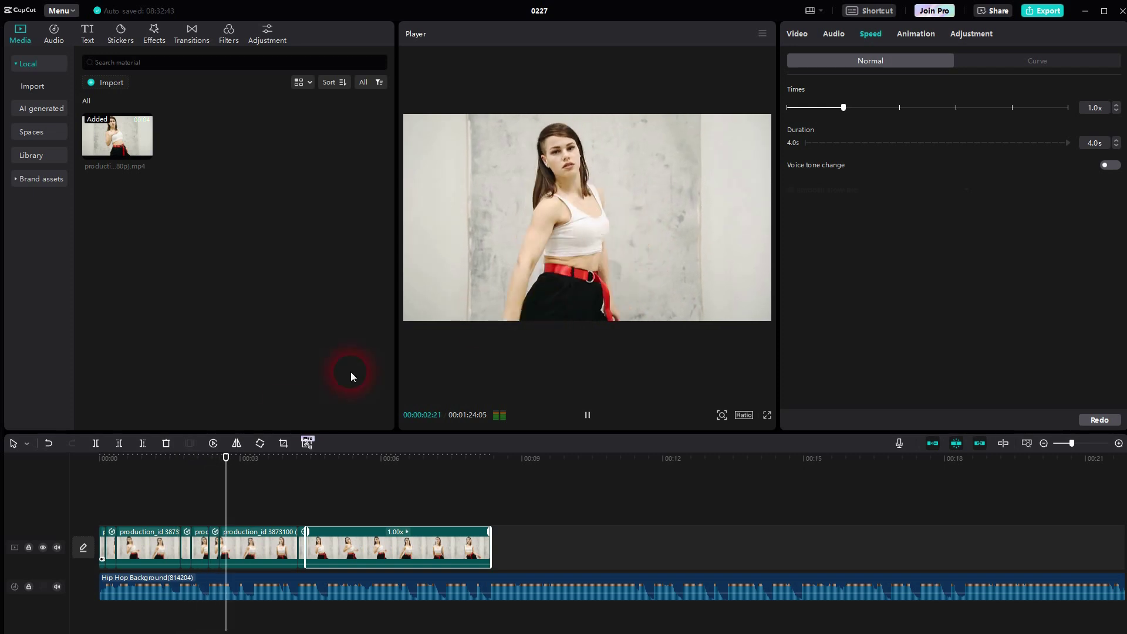
click(598, 274)
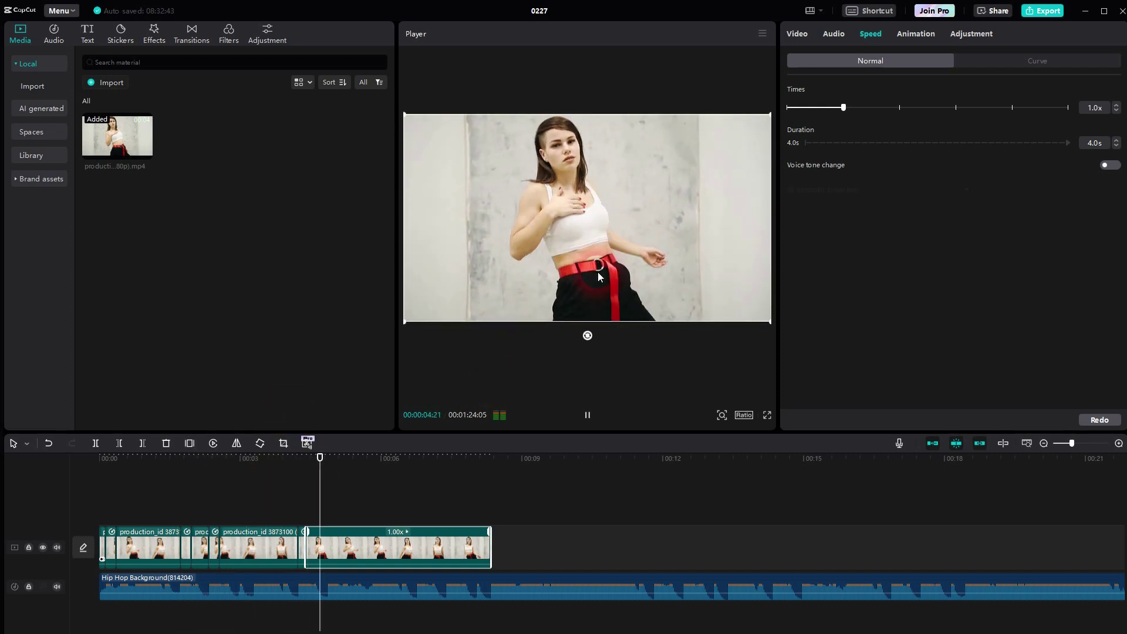
key(space)
key(Home)
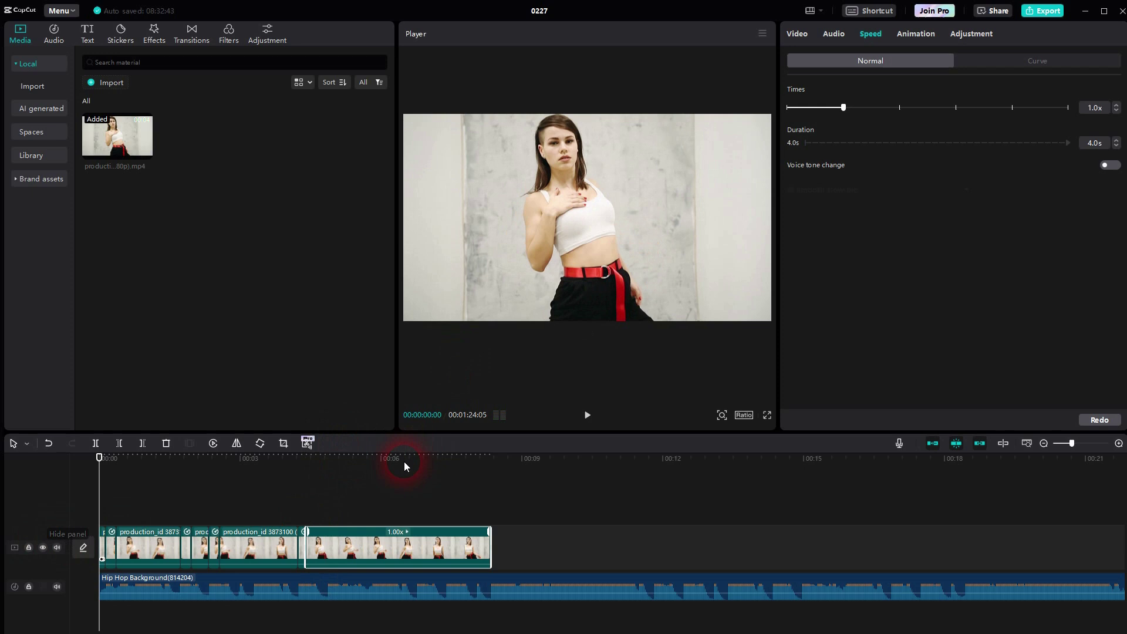
- Give the first short fast clip Brightness 5 and Highlight 5 in Adjustment
click(964, 39)
click(111, 543)
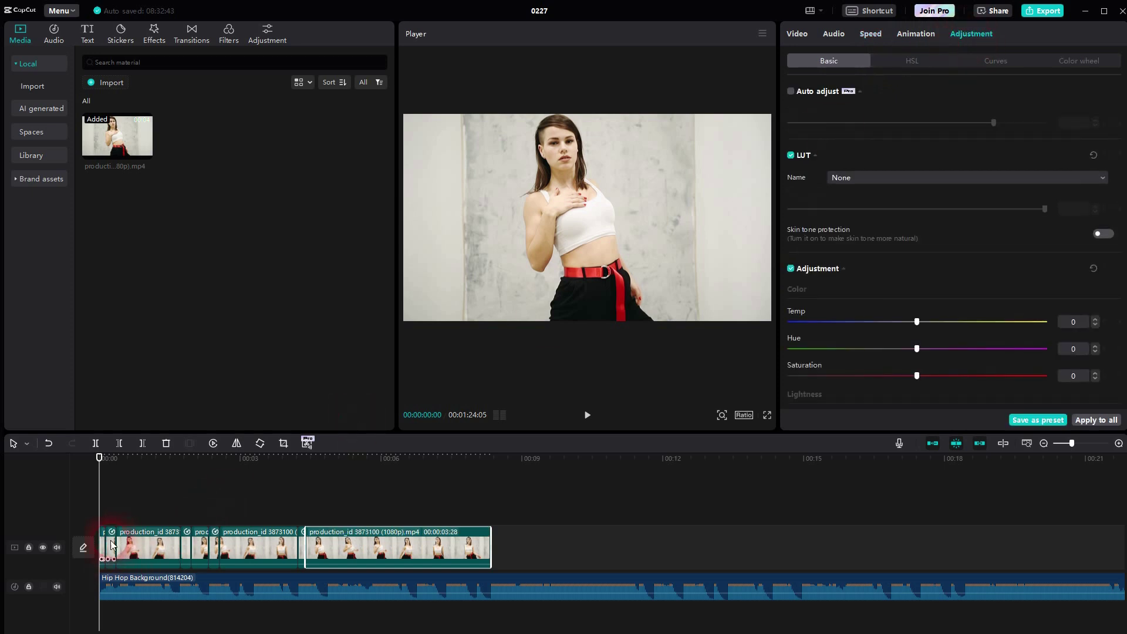
click(999, 111)
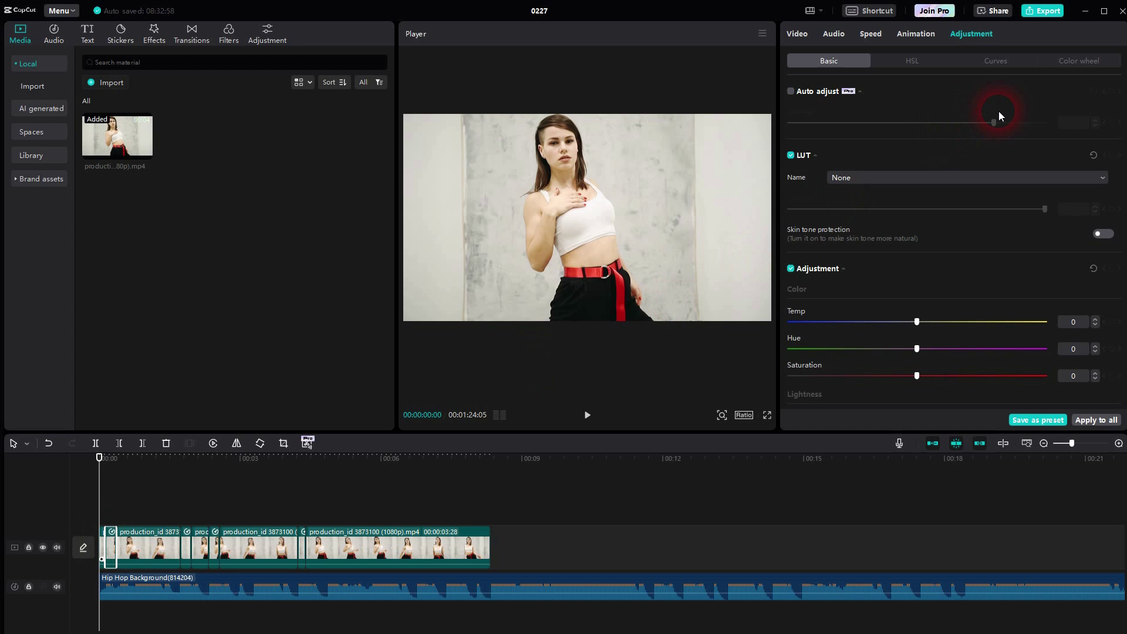
scroll(1001, 231, down, 3)
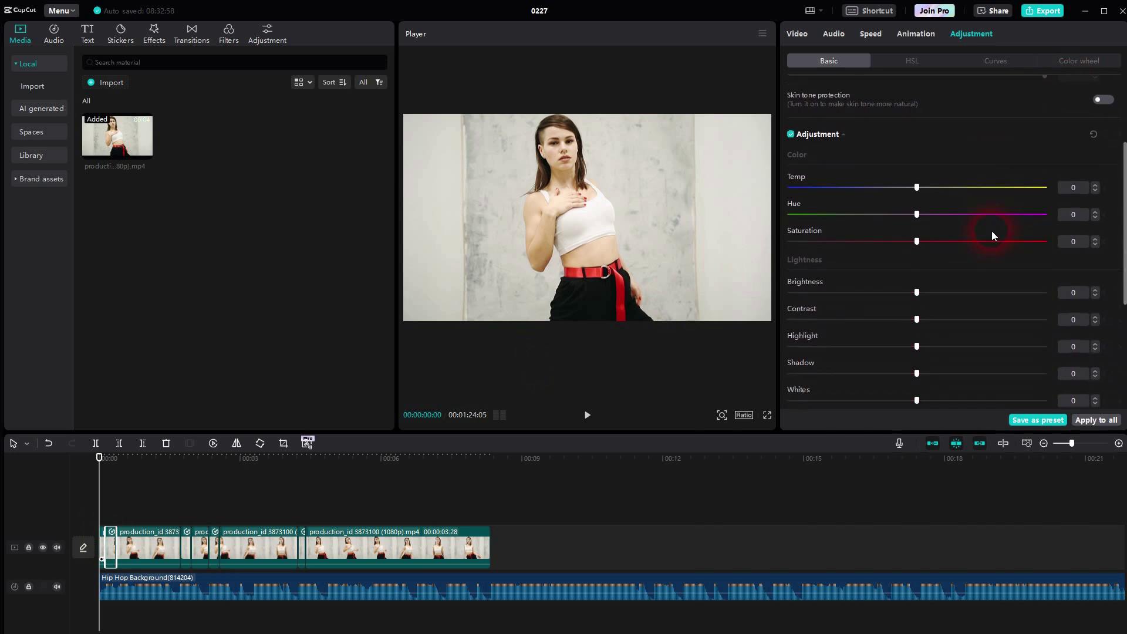
drag(100, 465, 118, 478)
drag(917, 247, 942, 250)
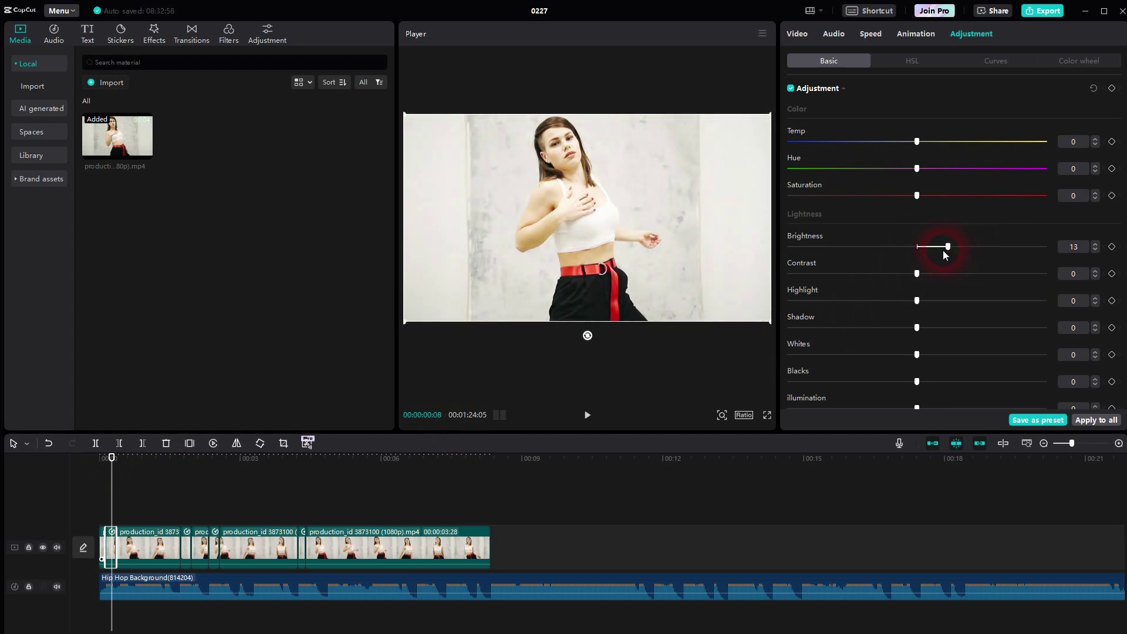
drag(920, 303, 933, 304)
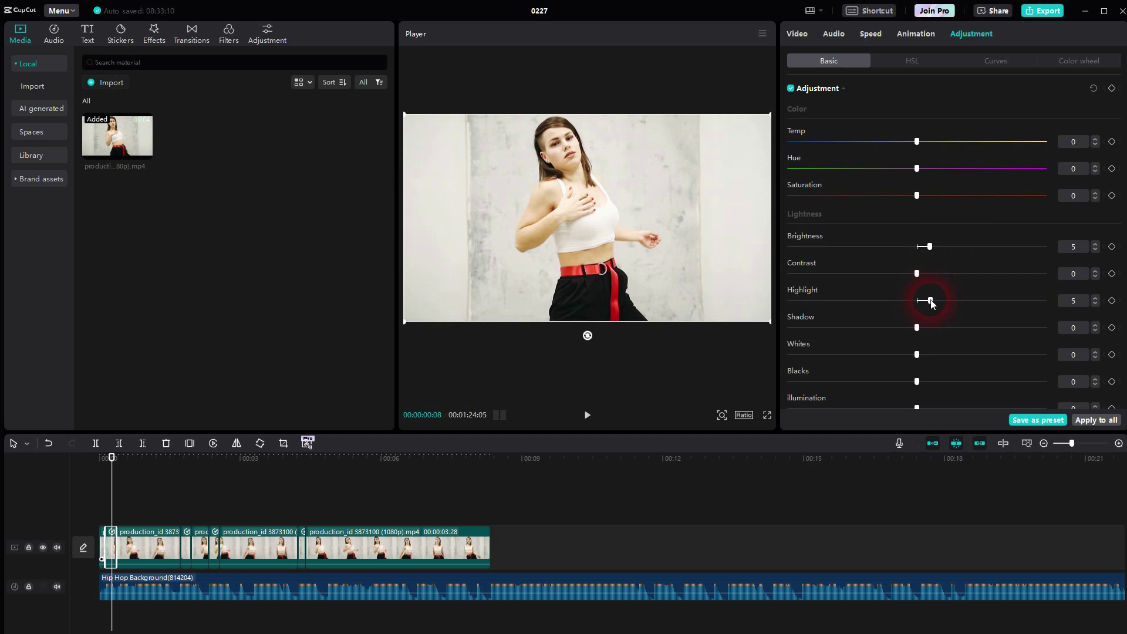
- Set Brightness 5 and Highlight 5 on the second short fast clip
click(106, 498)
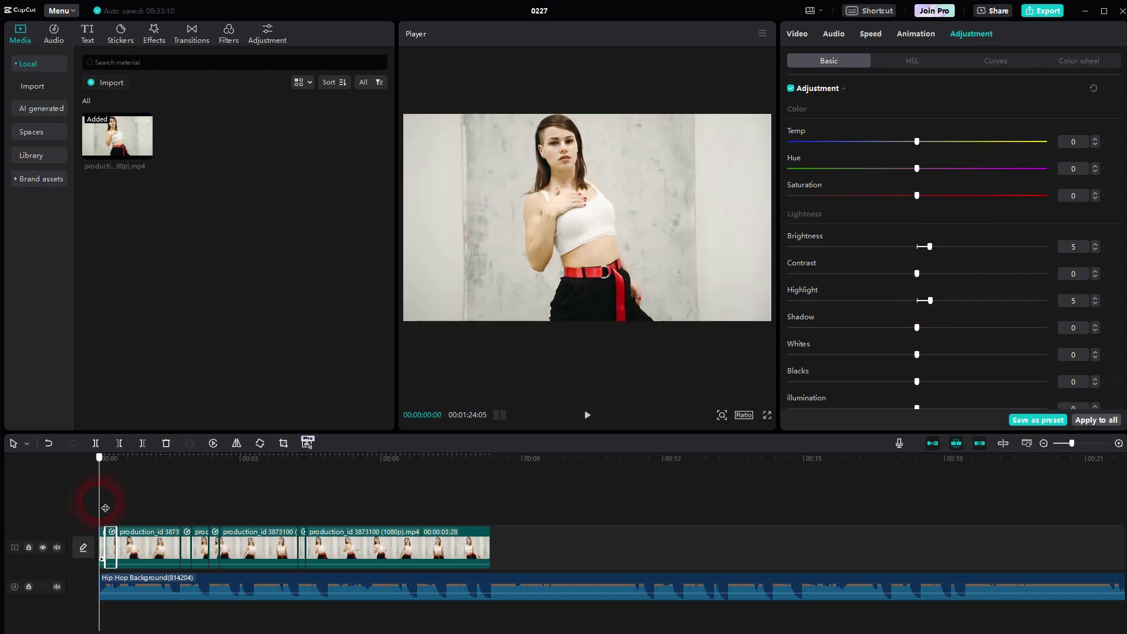
click(105, 507)
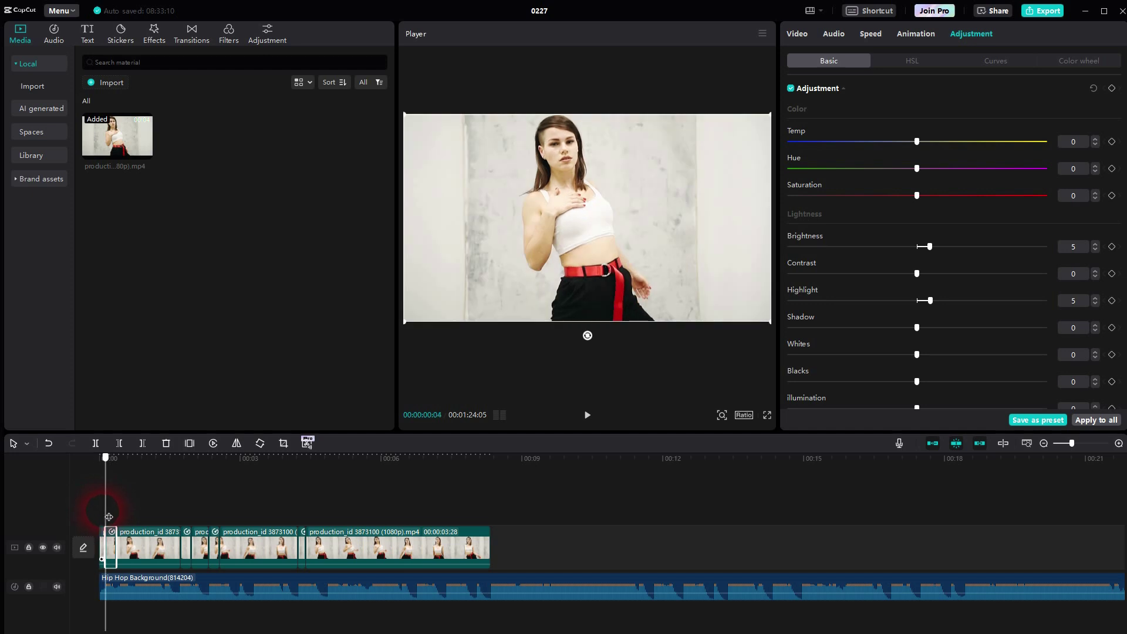
drag(109, 517, 185, 516)
click(185, 546)
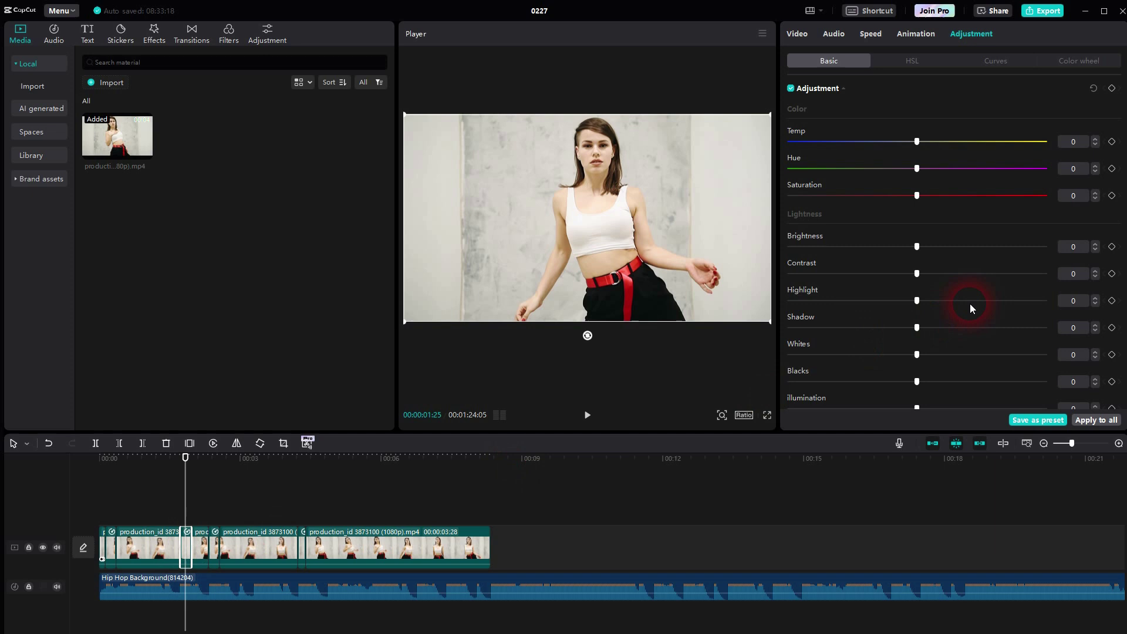
drag(917, 247, 934, 249)
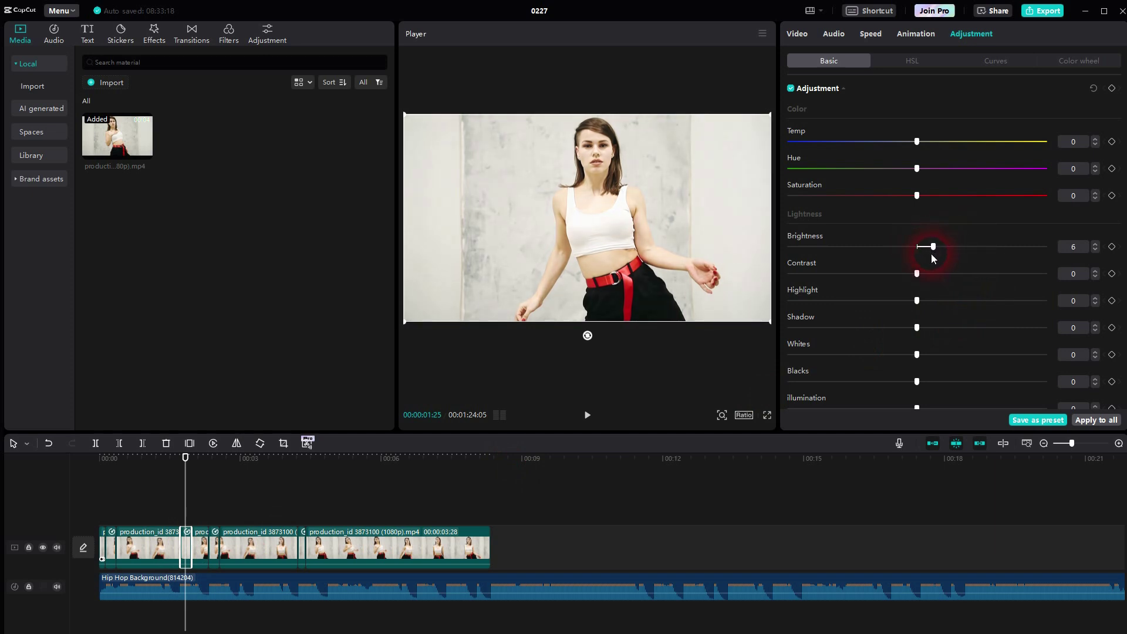
click(1095, 251)
drag(919, 306, 931, 301)
- Set Brightness to 5 on the third short clip and the narrow fast piece at the split
click(219, 548)
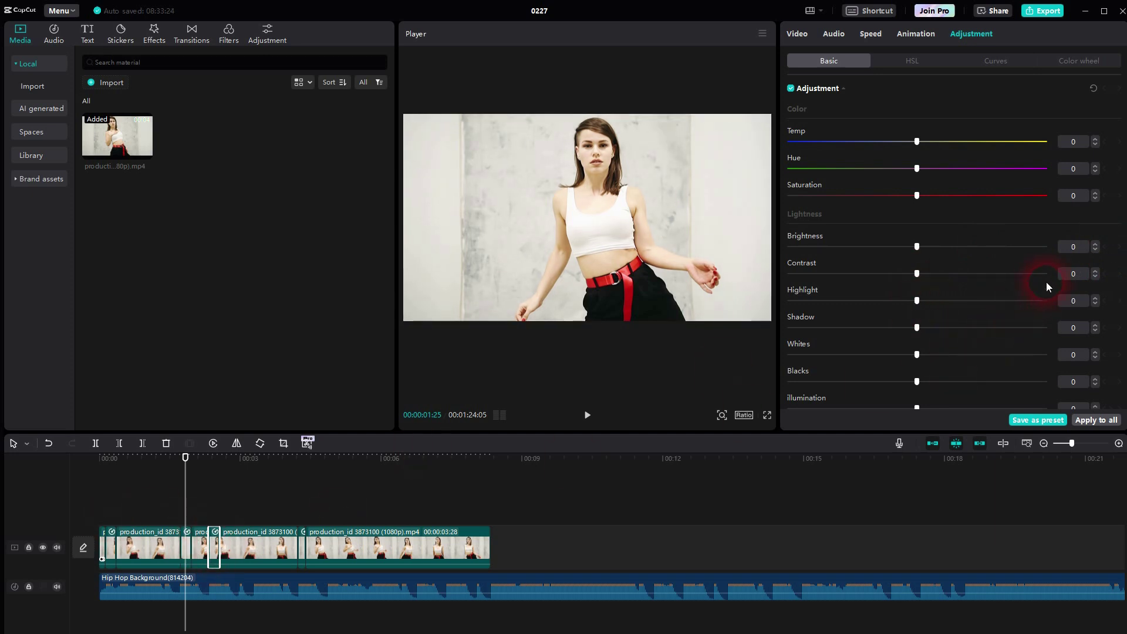
double_click(1074, 252)
text(5)
click(275, 537)
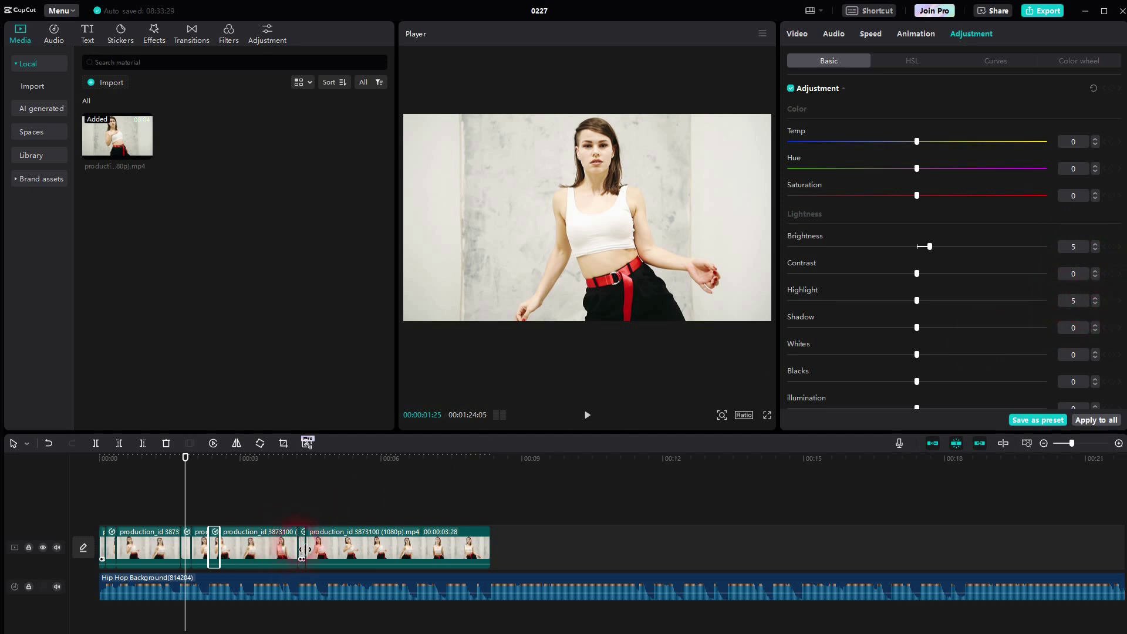
click(301, 549)
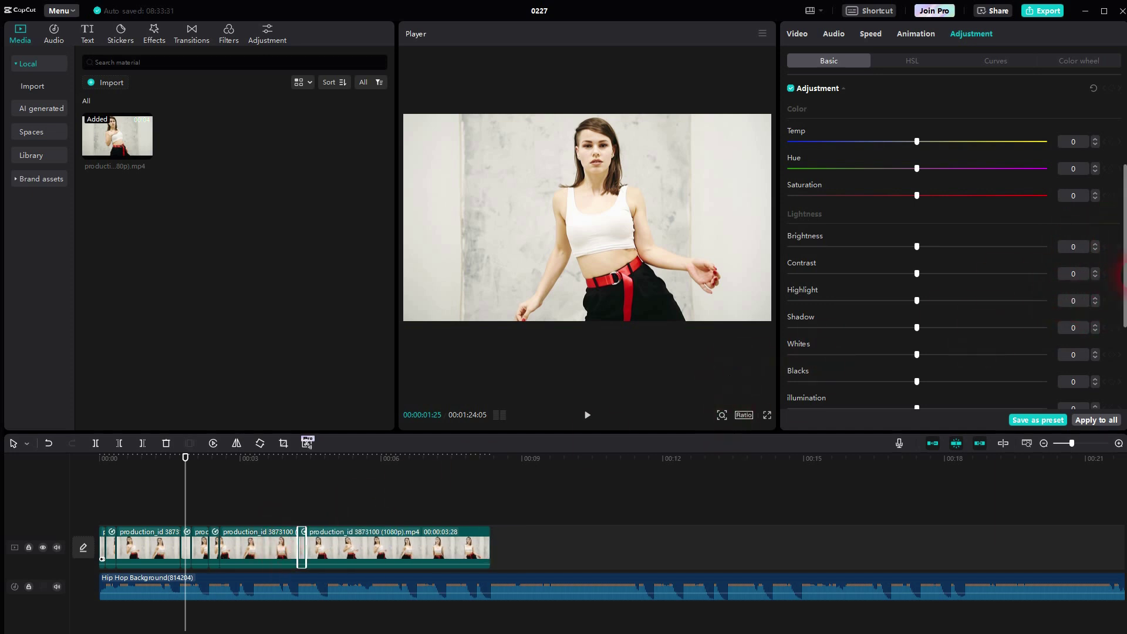
click(1081, 247)
text(5)
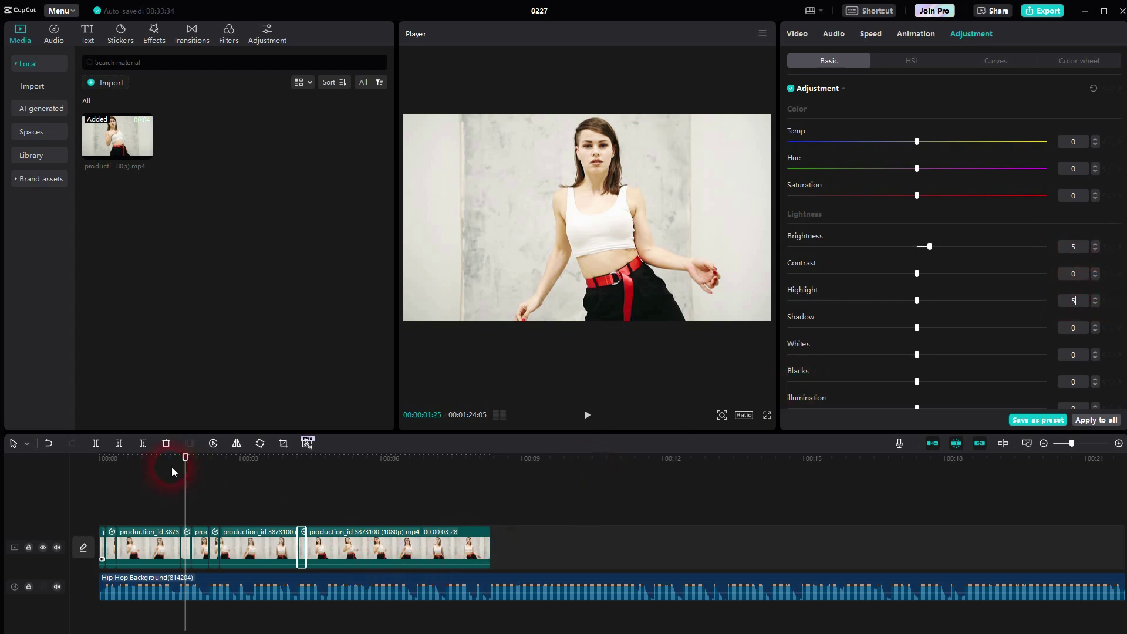
- Play the edit to check the flashes, then raise the last fast piece's Brightness and Highlight to 10
drag(184, 473, 18, 516)
click(587, 415)
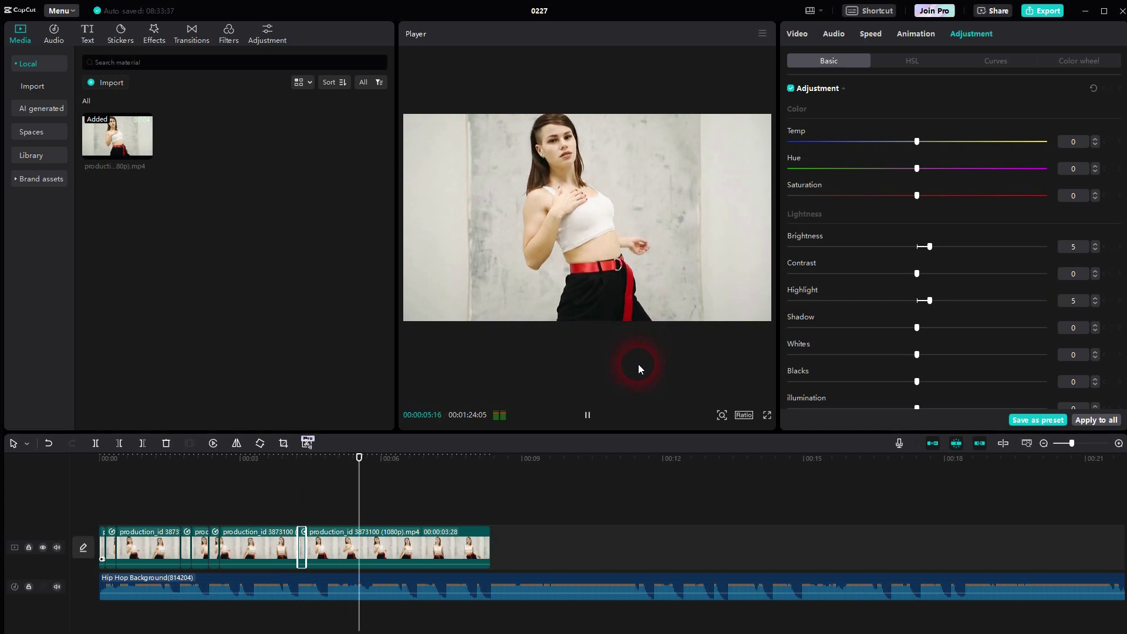
click(590, 415)
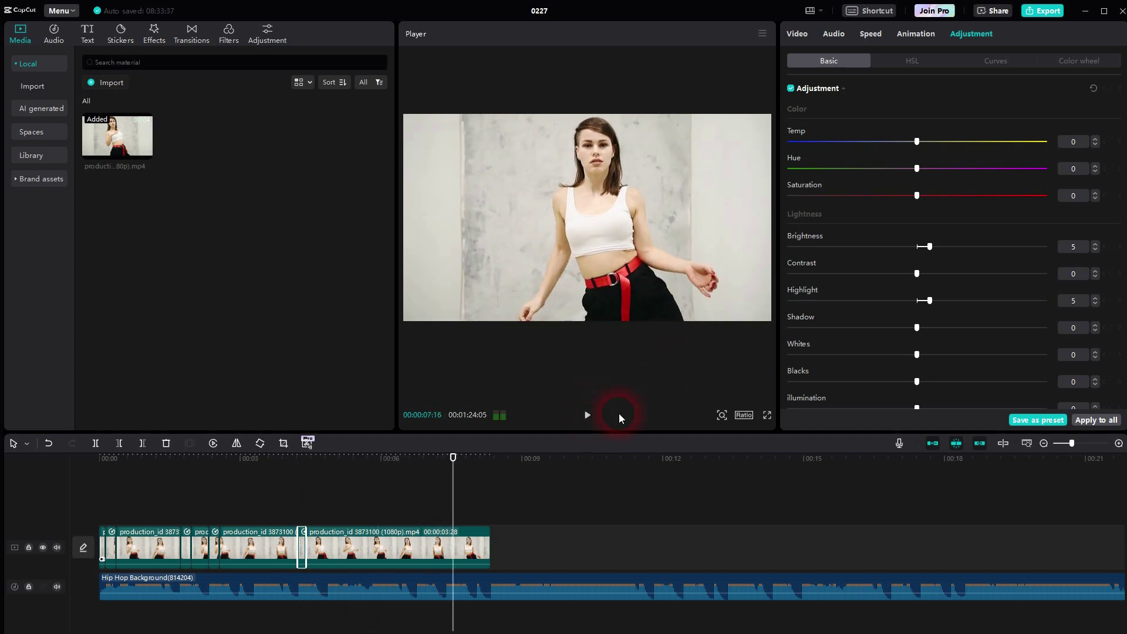
drag(929, 249, 941, 252)
drag(929, 300, 942, 301)
- Raise Brightness and Highlight to 10 on the third and second short fast clips
click(217, 550)
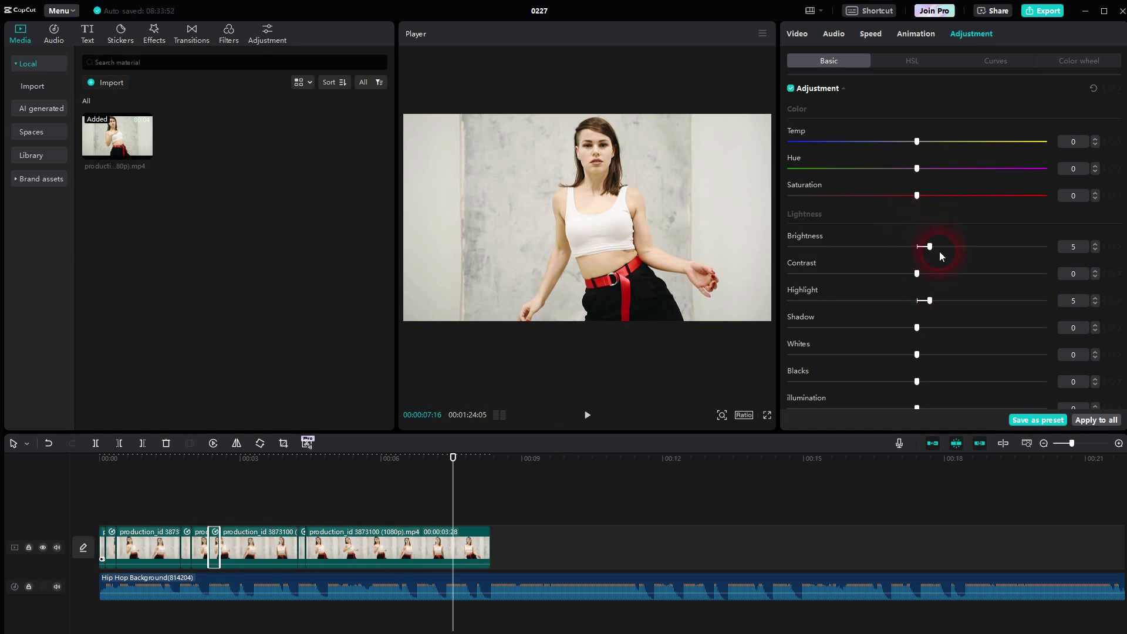
drag(933, 252, 943, 249)
drag(938, 308, 942, 302)
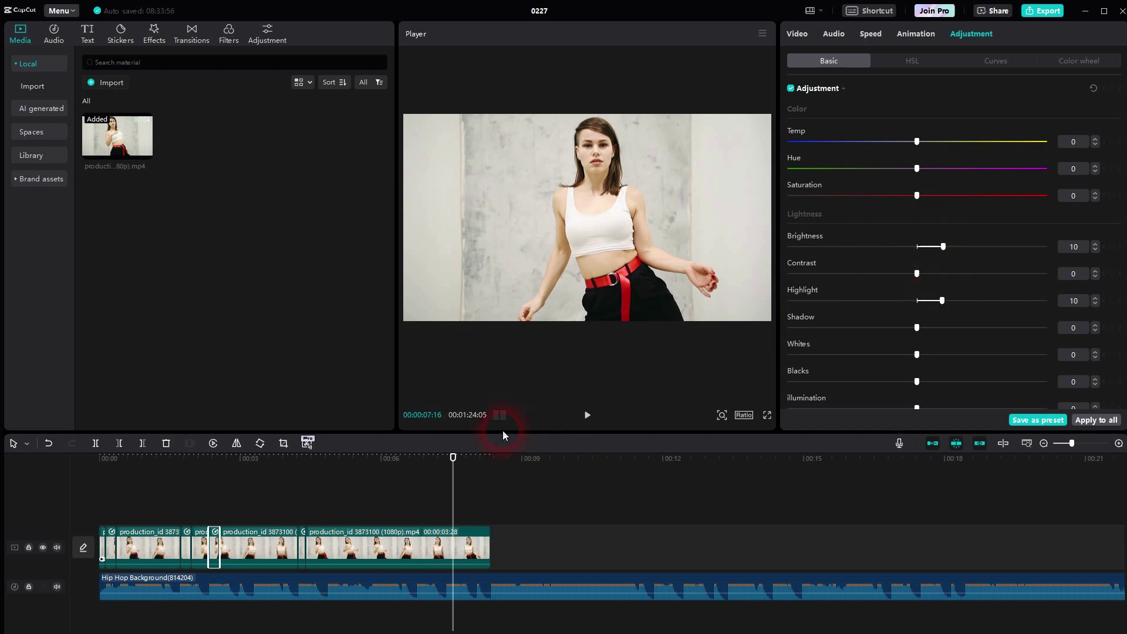
click(188, 548)
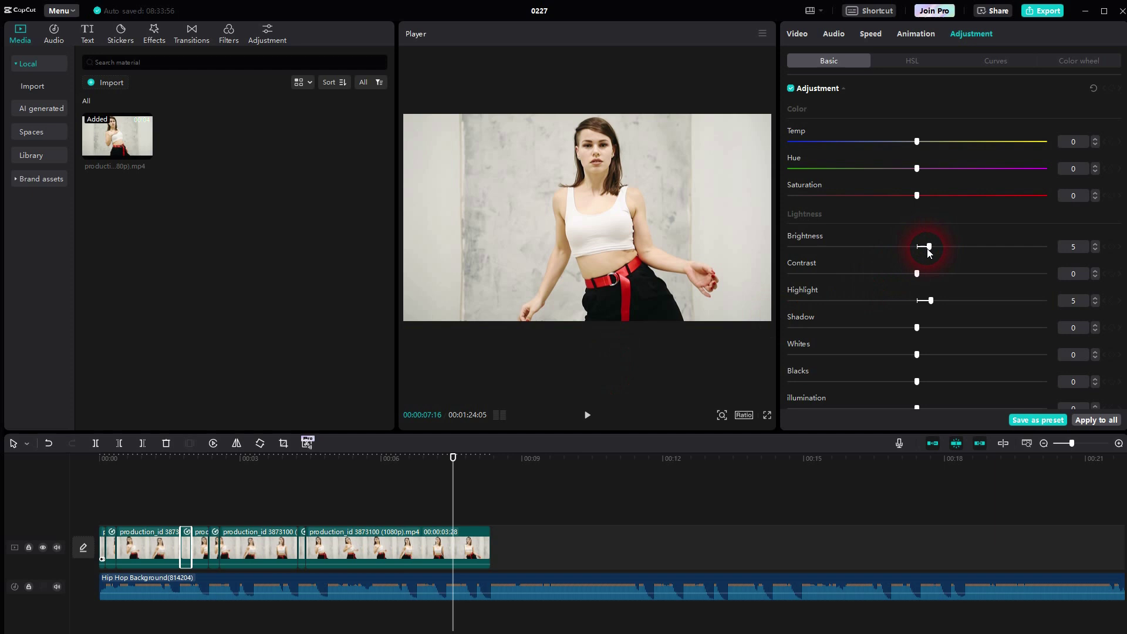
drag(928, 253, 944, 257)
drag(938, 308, 941, 301)
- Raise the first short clip's Brightness and Highlight to 10 and clear the selection
click(117, 546)
drag(930, 252, 943, 260)
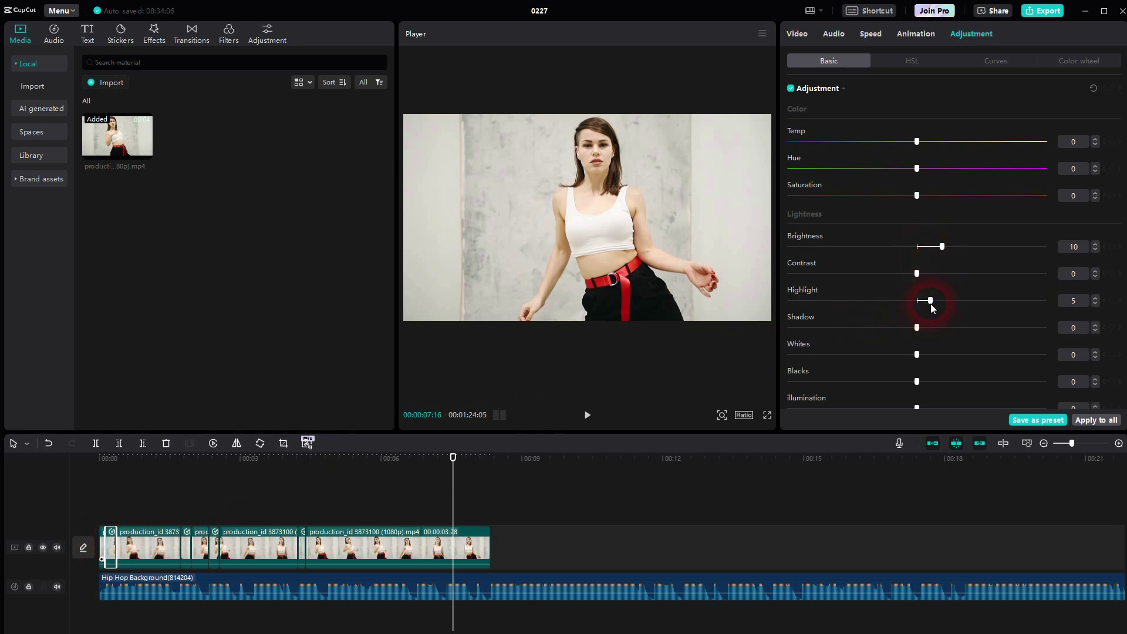
drag(931, 304, 941, 303)
drag(673, 469, 35, 519)
key(space)
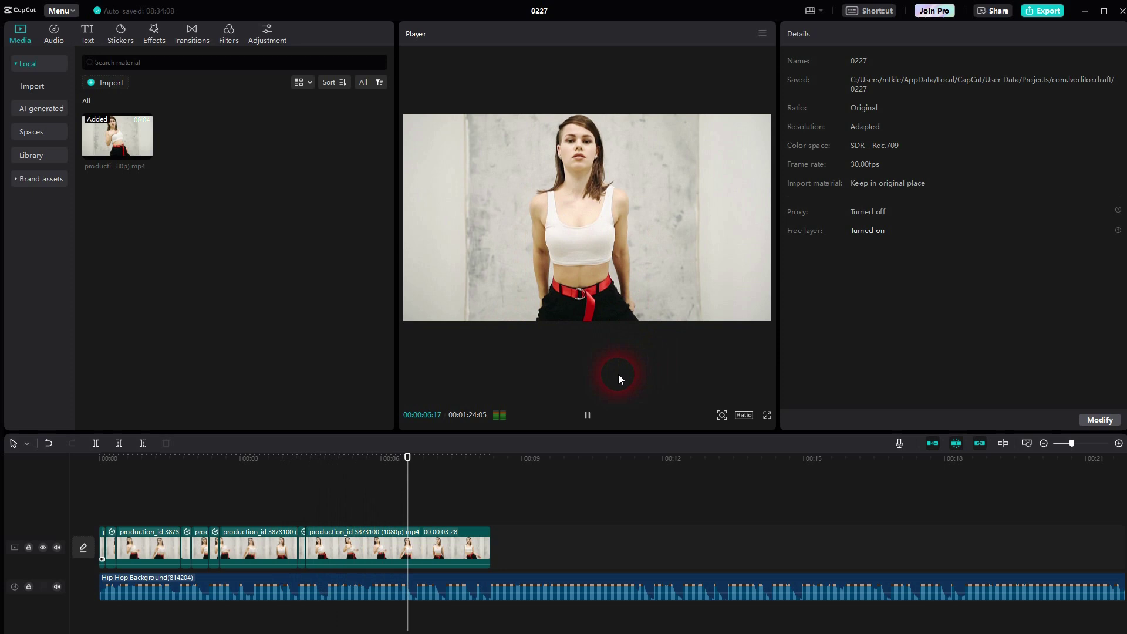
click(587, 415)
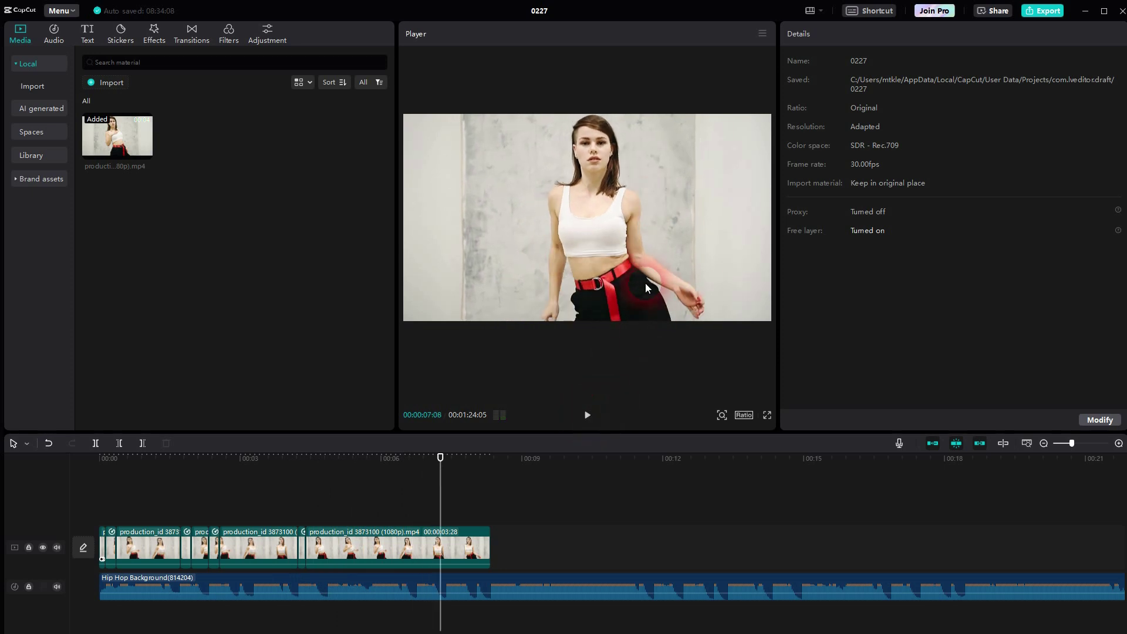